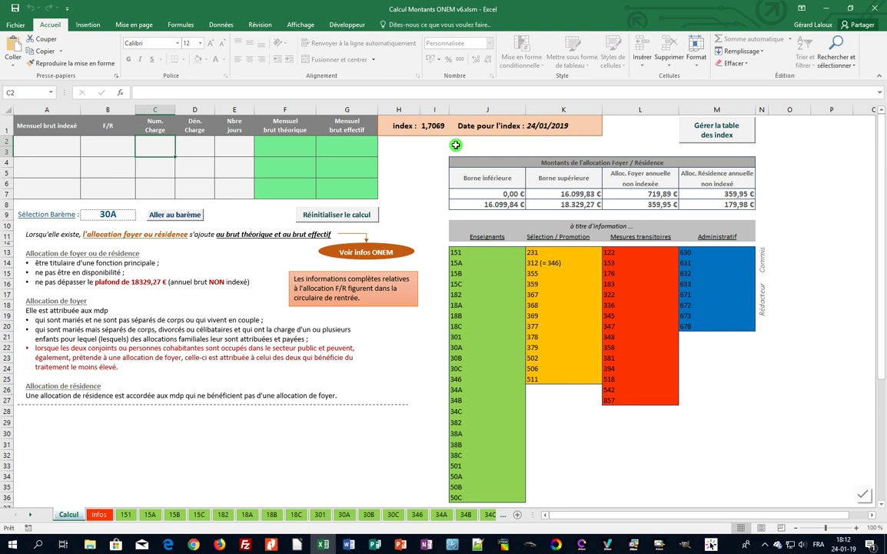
Set the index reference date to 1/6/15 and restore it to today's date
{"action": "left_click", "coordinate": [550, 125]}
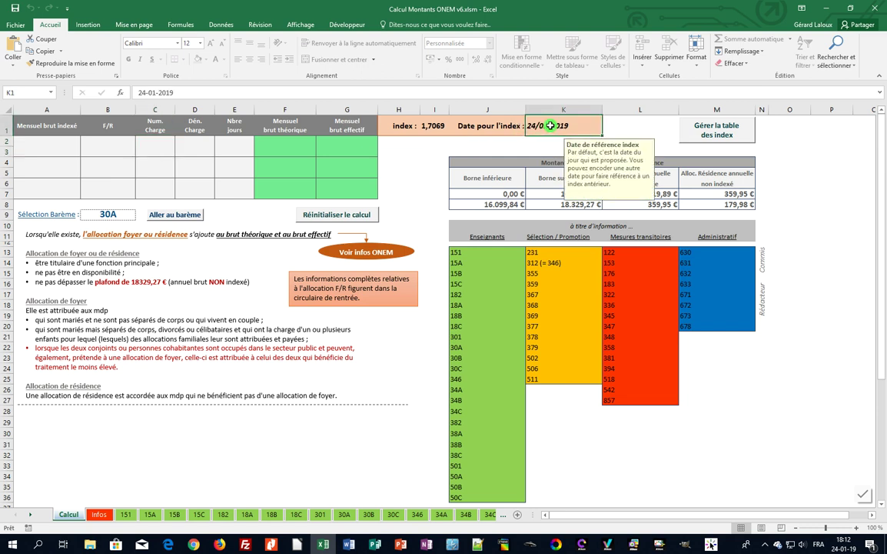
{"action": "type", "text": "1/6/"}
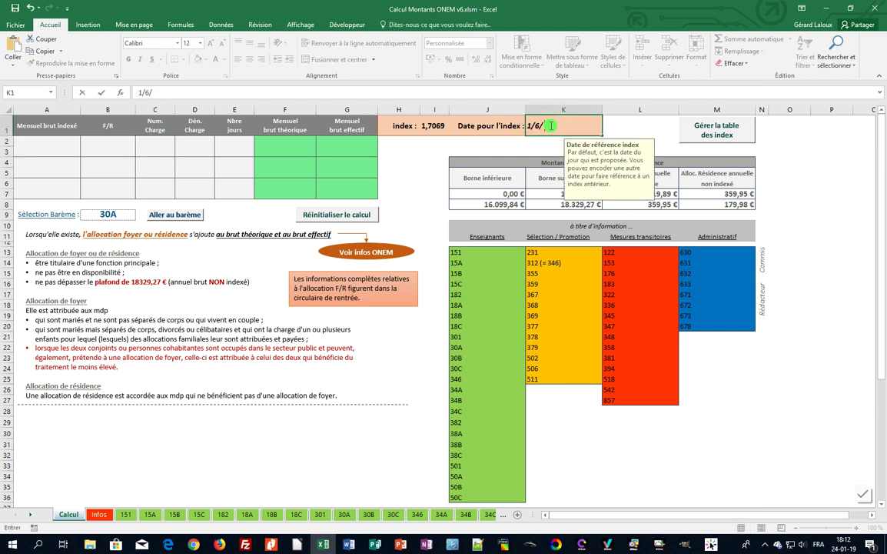
{"action": "type", "text": "15"}
{"action": "key", "text": "Return"}
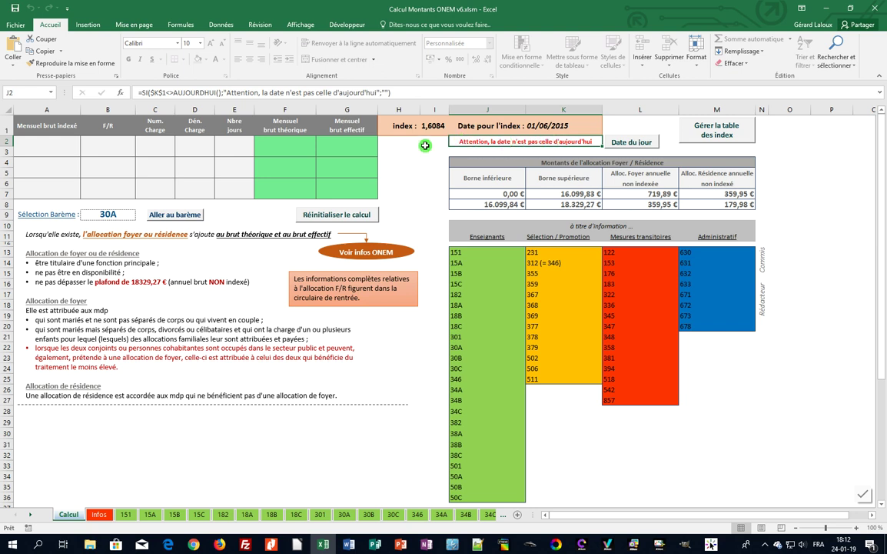
{"action": "left_click", "coordinate": [635, 142]}
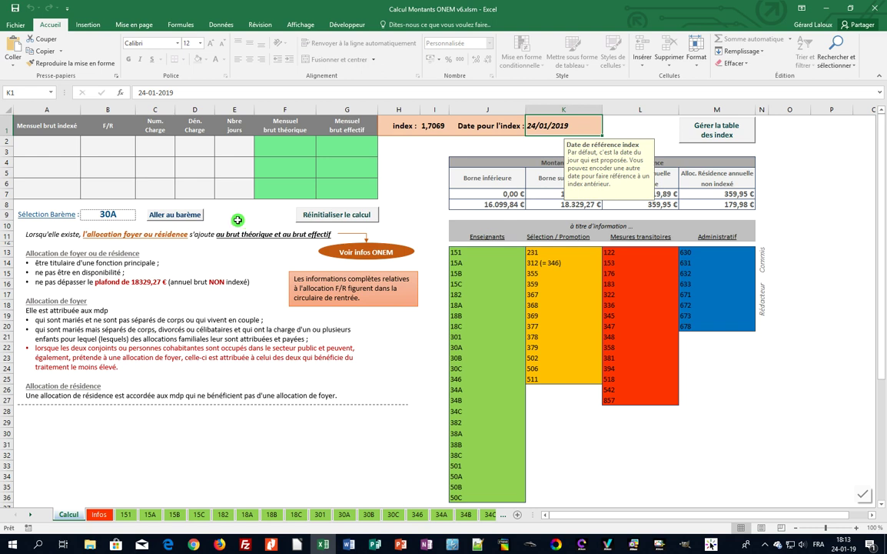
Enter 301 as the selected barème, view its salary table and return to the Calcul sheet
{"action": "left_click", "coordinate": [110, 216]}
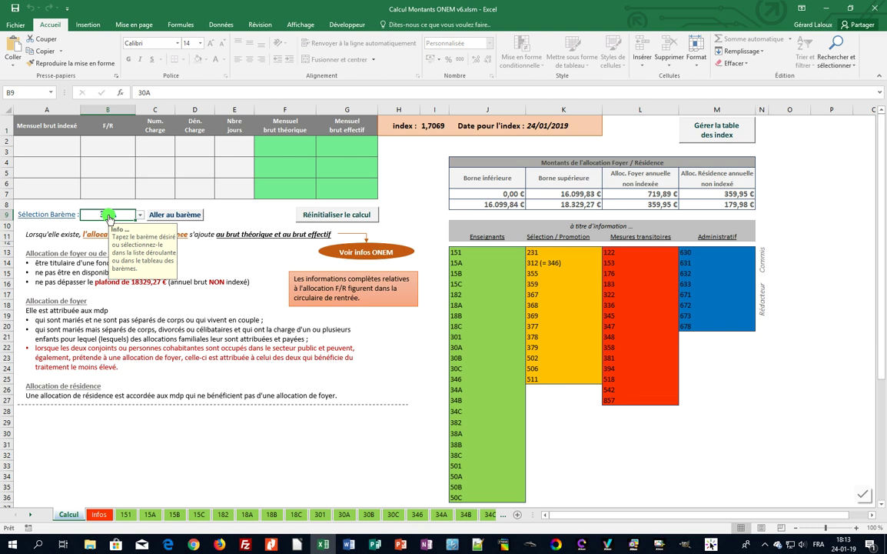
{"action": "type", "text": "301"}
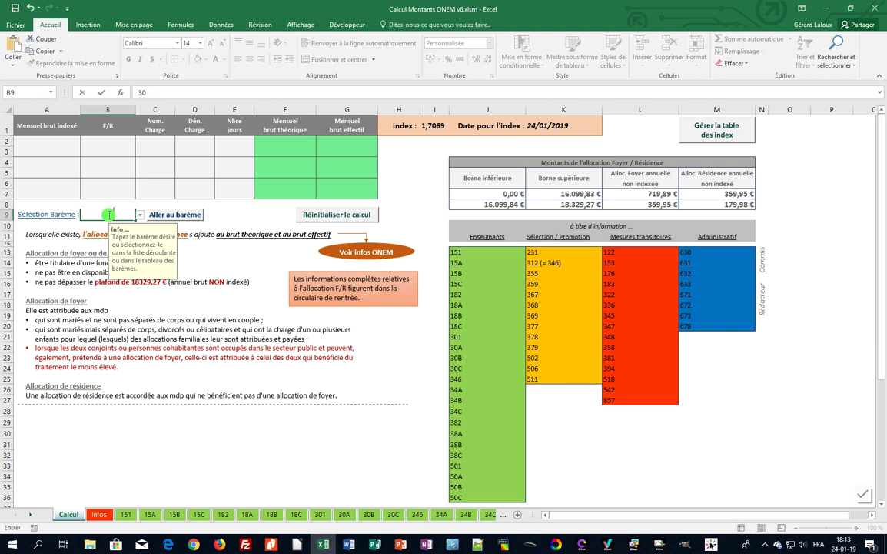
{"action": "left_click", "coordinate": [191, 218]}
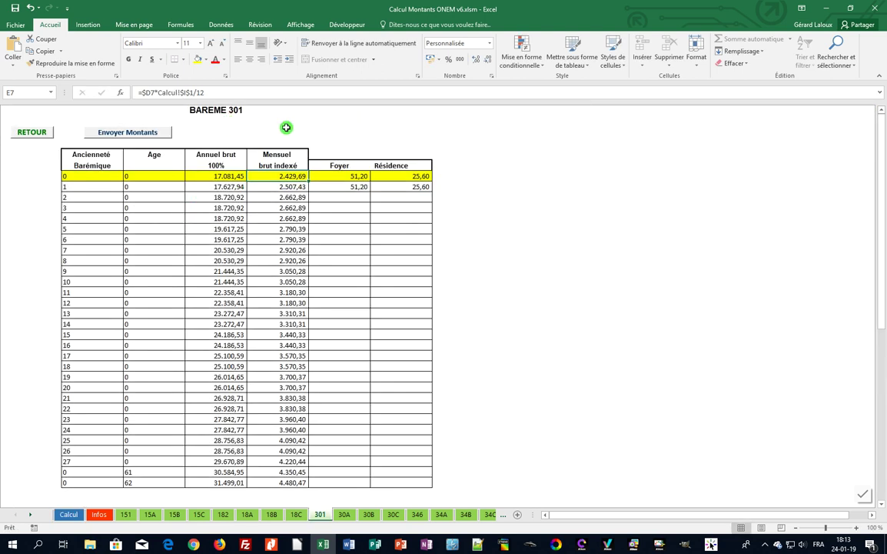
{"action": "left_click", "coordinate": [42, 133]}
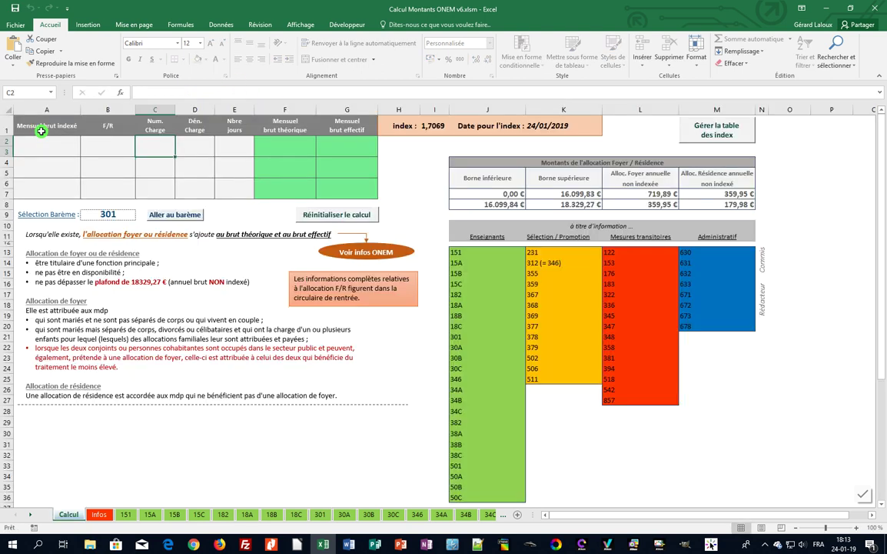
Choose 501 from the barème selection options, view its salary table and return to the Calcul sheet
{"action": "left_click", "coordinate": [113, 215]}
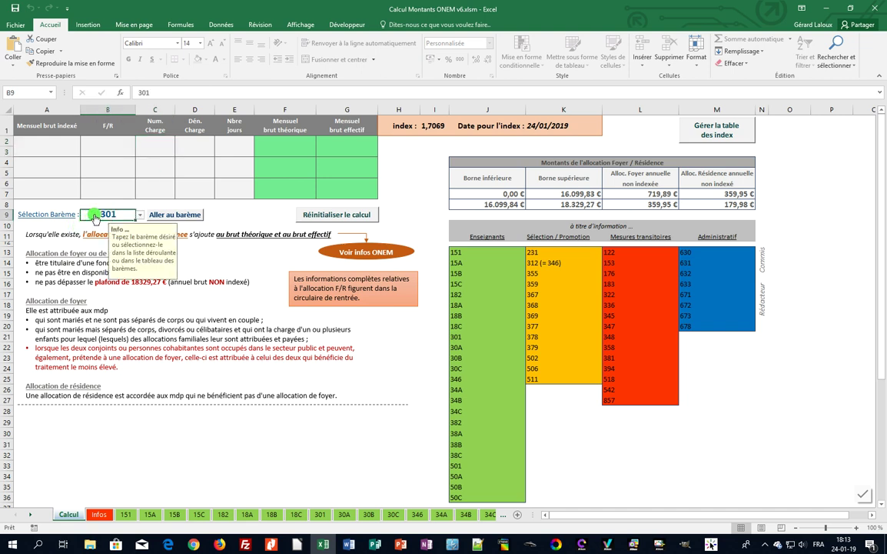
{"action": "left_click", "coordinate": [141, 216]}
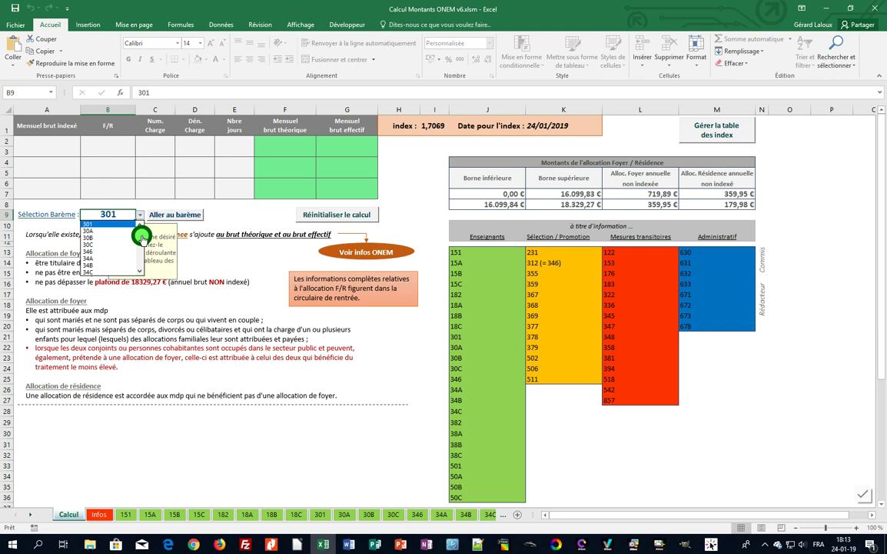
{"action": "scroll", "coordinate": [141, 240], "scroll_direction": "down", "scroll_amount": 4}
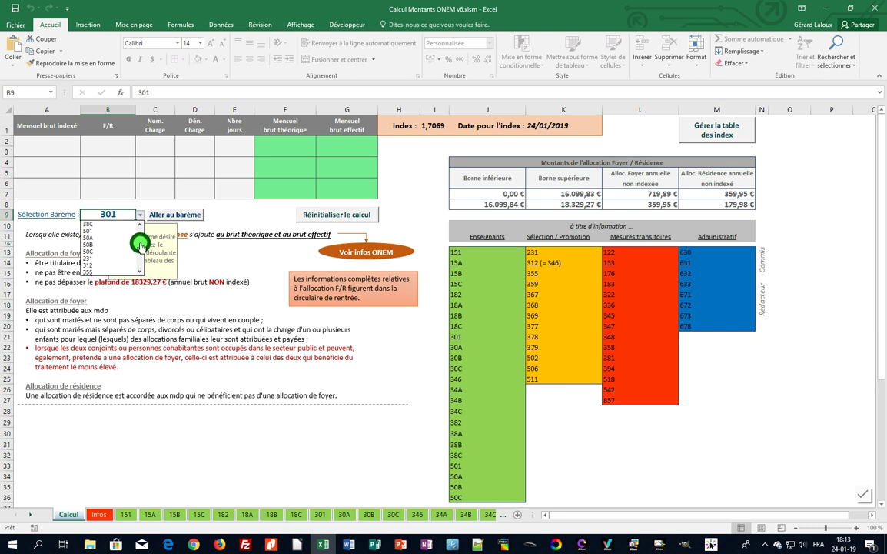
{"action": "scroll", "coordinate": [139, 239], "scroll_direction": "down", "scroll_amount": 1}
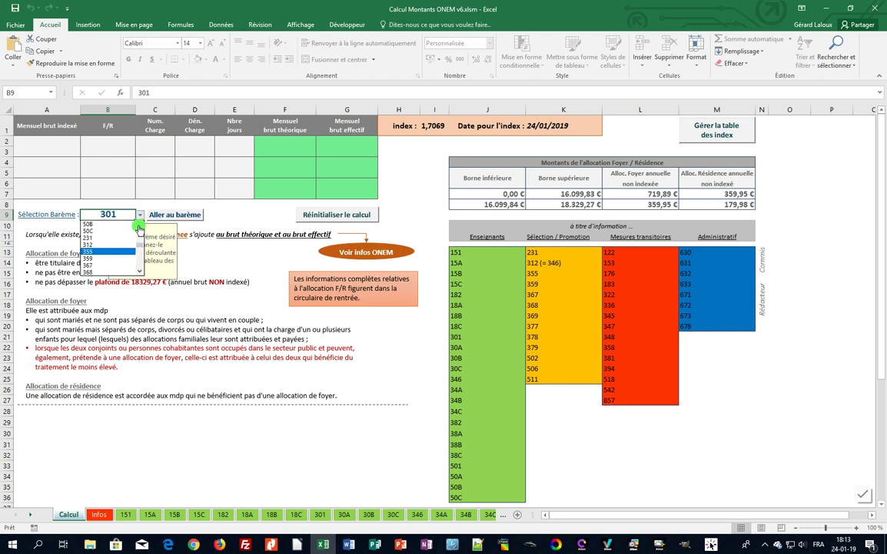
{"action": "scroll", "coordinate": [131, 231], "scroll_direction": "up", "scroll_amount": 1}
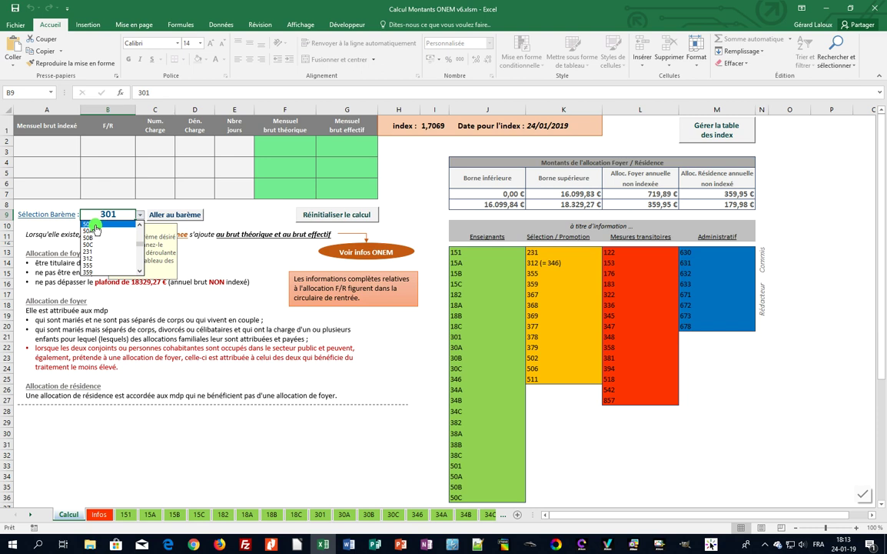
{"action": "left_click", "coordinate": [94, 224]}
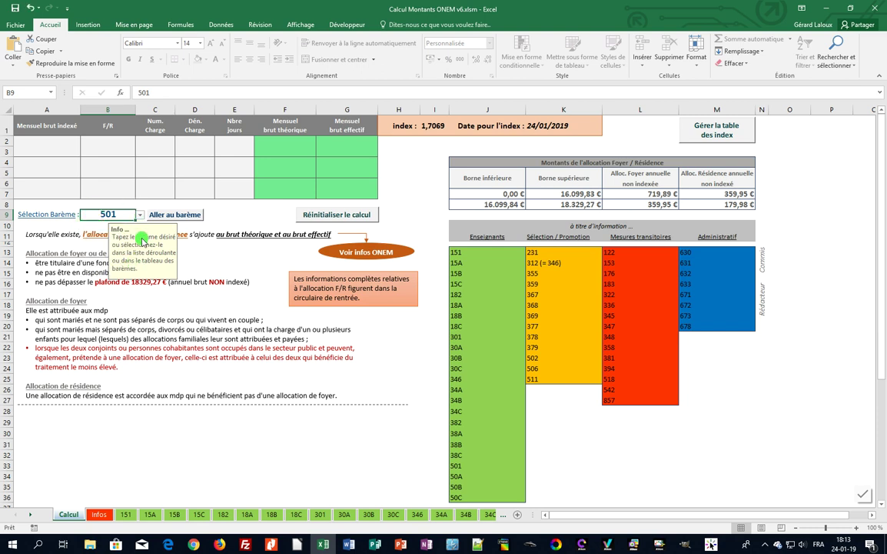
{"action": "left_click", "coordinate": [181, 216]}
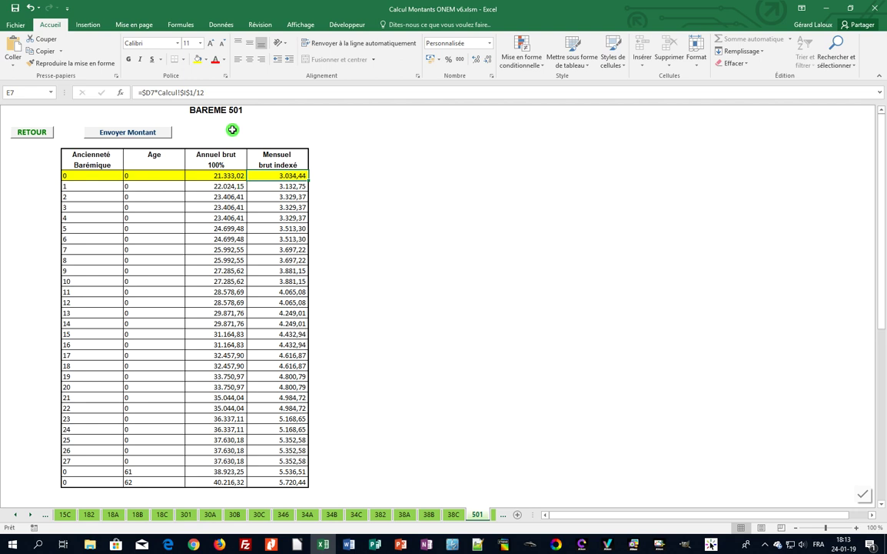
{"action": "left_click", "coordinate": [31, 132]}
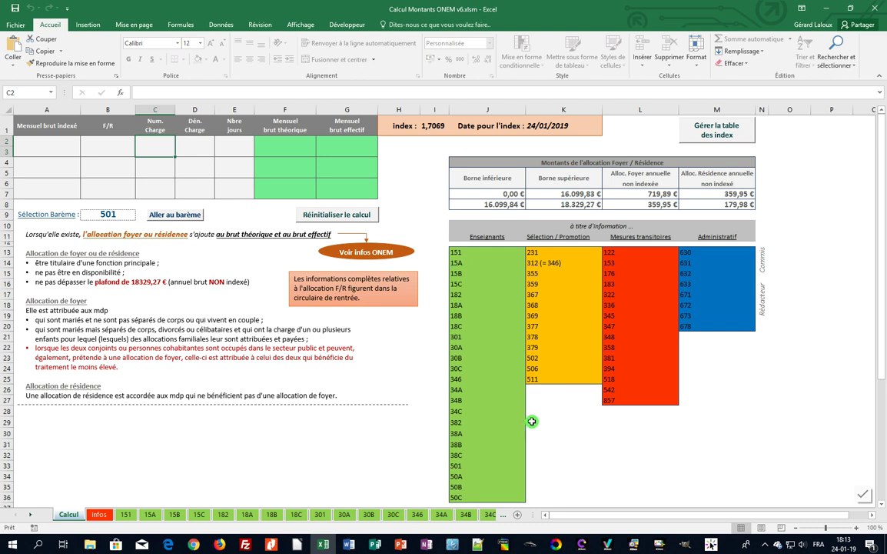
Select barème 30B among the Enseignants scales, view its salary table and return to the Calcul sheet
{"action": "left_click", "coordinate": [461, 359]}
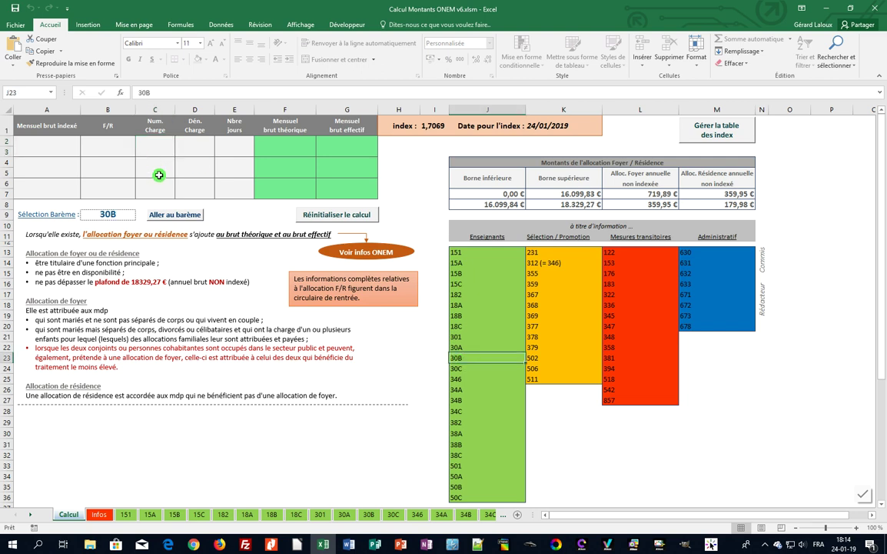
{"action": "left_click", "coordinate": [182, 219]}
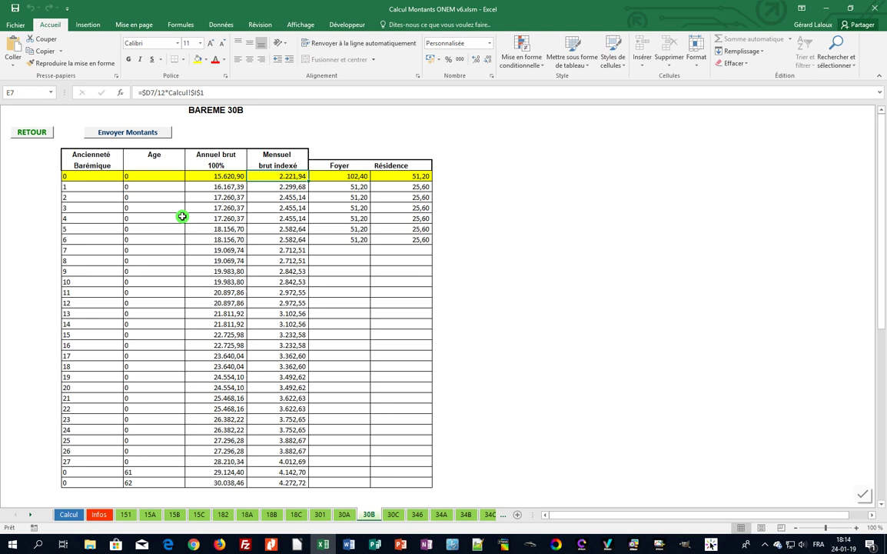
{"action": "left_click", "coordinate": [42, 134]}
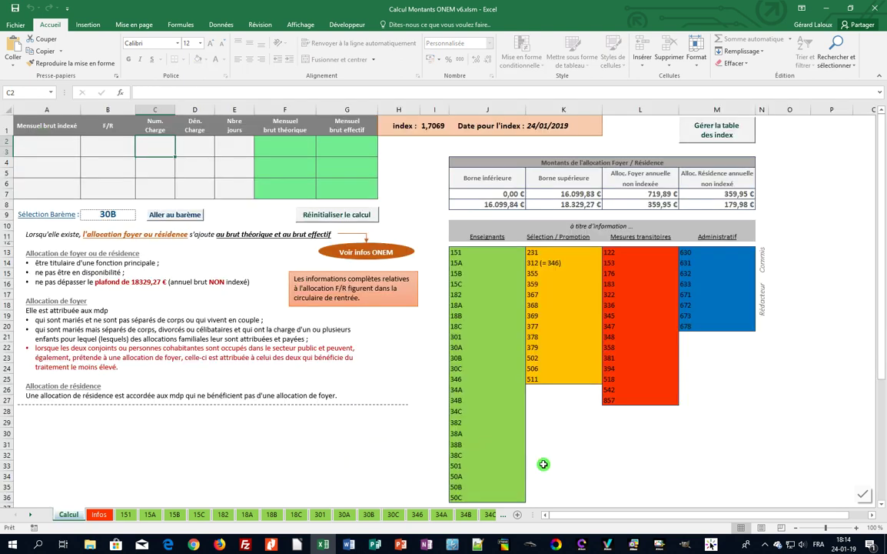
Select barème 502 among the Sélection / Promotion scales, view its salary table and return to the Calcul sheet
{"action": "left_click", "coordinate": [543, 357]}
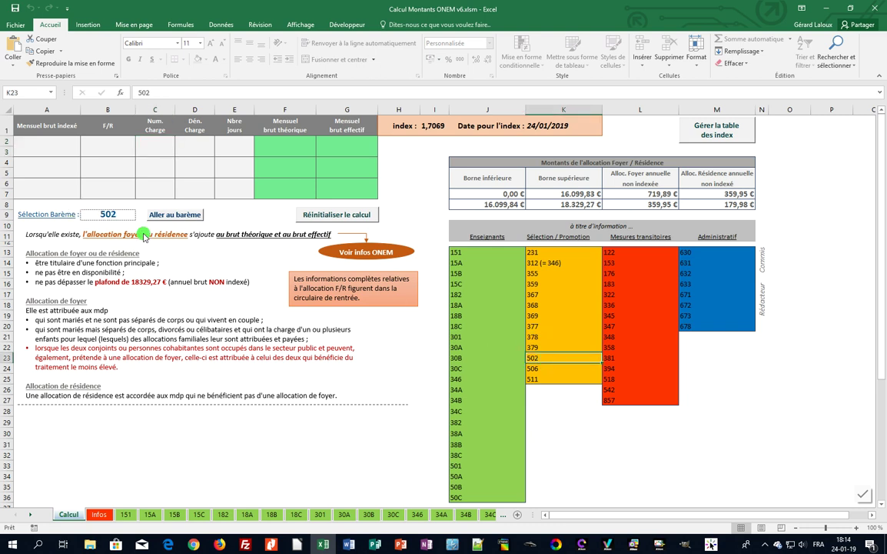
{"action": "left_click", "coordinate": [175, 215]}
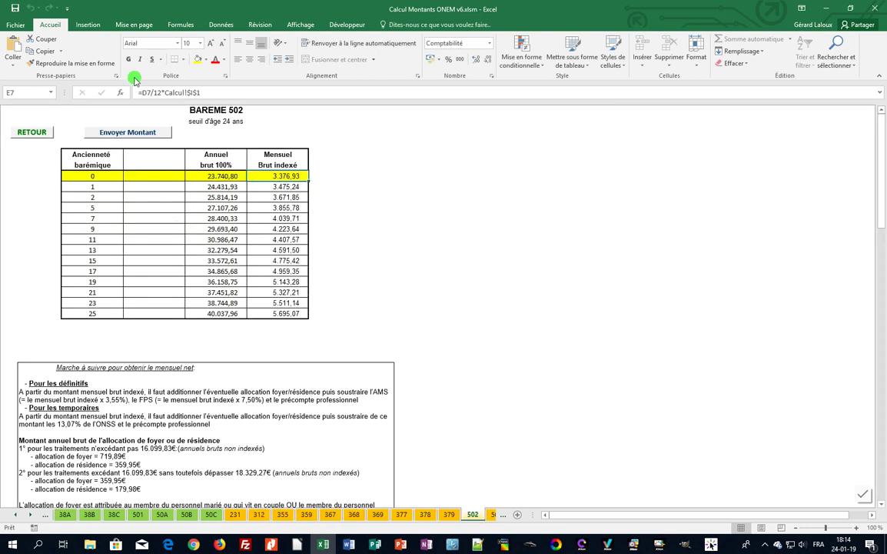
{"action": "left_click", "coordinate": [50, 134]}
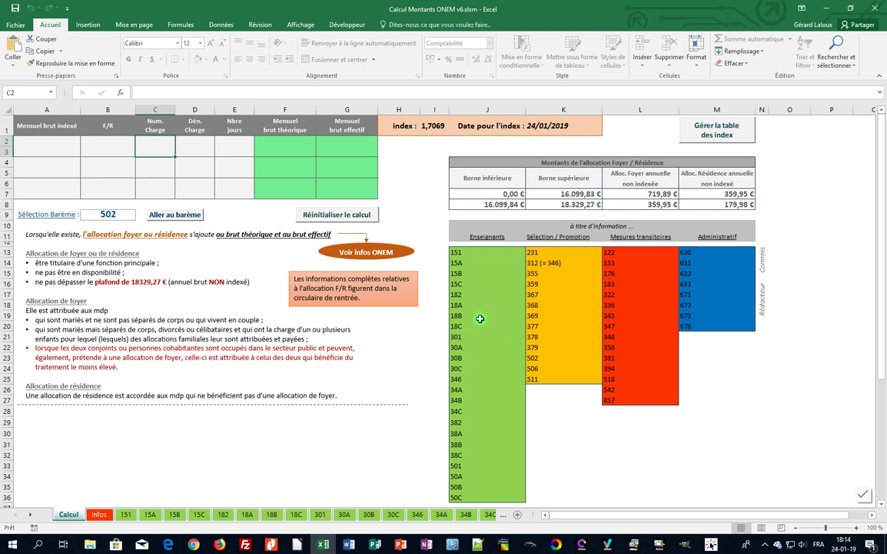
Open barème 301 from the Enseignants scales and send the amounts for seniority 1, with the Foyer allocation, to the calculation
{"action": "left_click", "coordinate": [467, 338]}
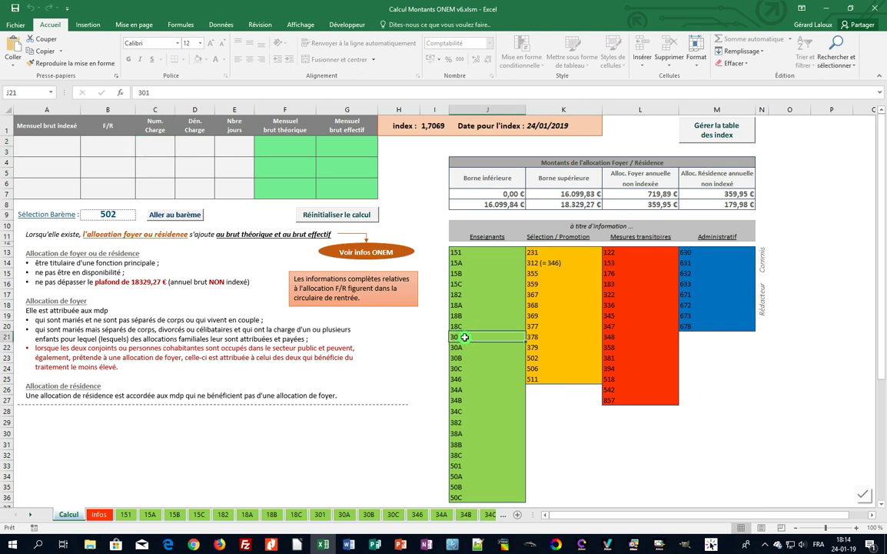
{"action": "left_click", "coordinate": [164, 216]}
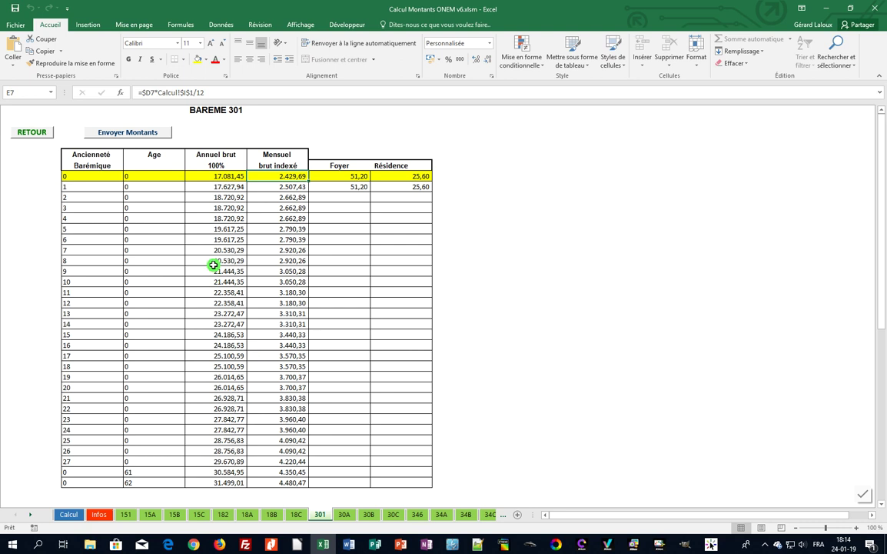
{"action": "left_click", "coordinate": [81, 187]}
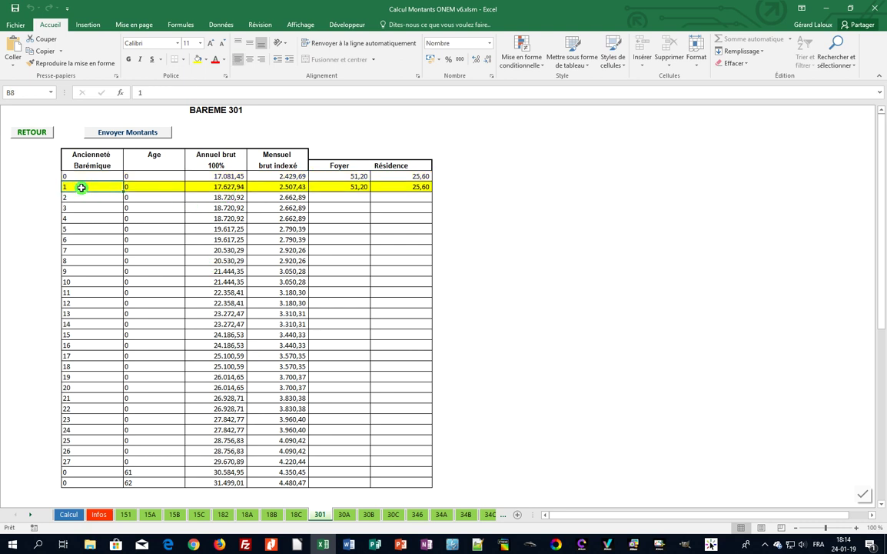
{"action": "left_click", "coordinate": [141, 137]}
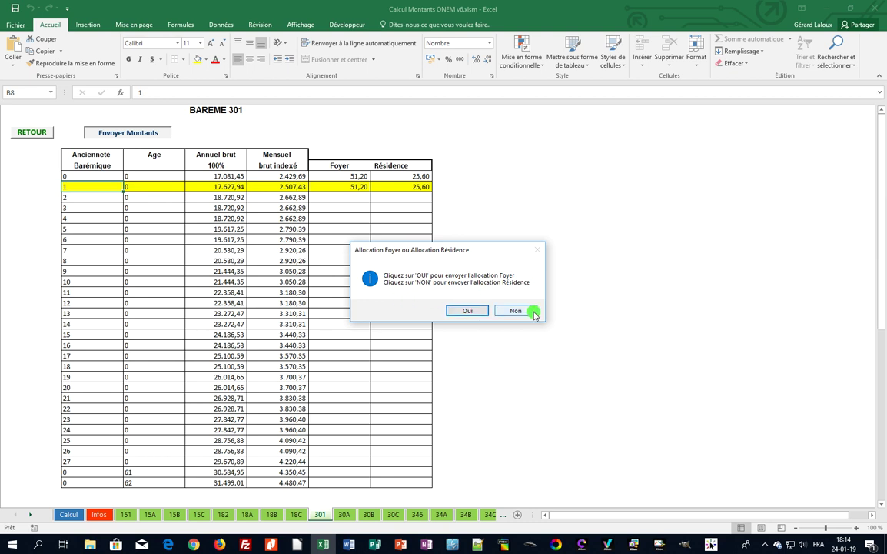
{"action": "left_click", "coordinate": [470, 310]}
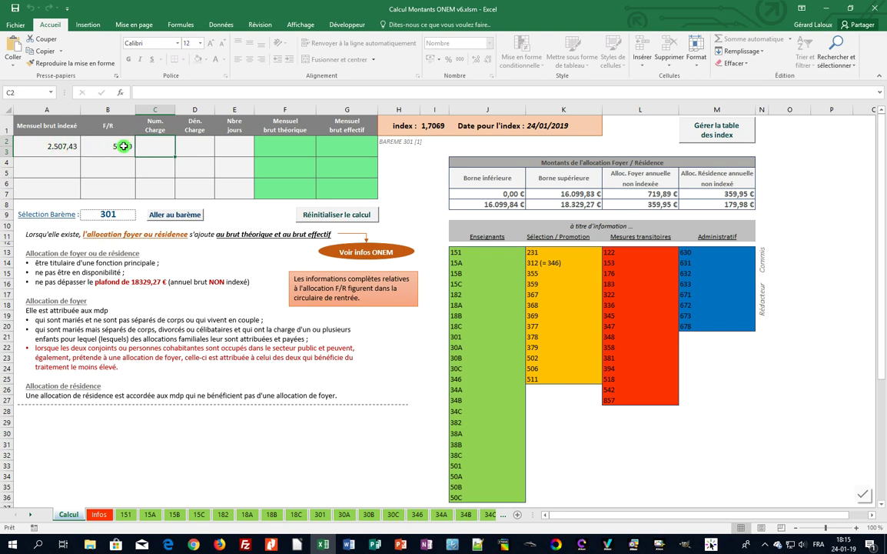
Complete the first calculation row with charge numerator 12, charge denominator 22 and 25 days
{"action": "left_click", "coordinate": [158, 149]}
{"action": "type", "text": "12"}
{"action": "key", "text": "Tab"}
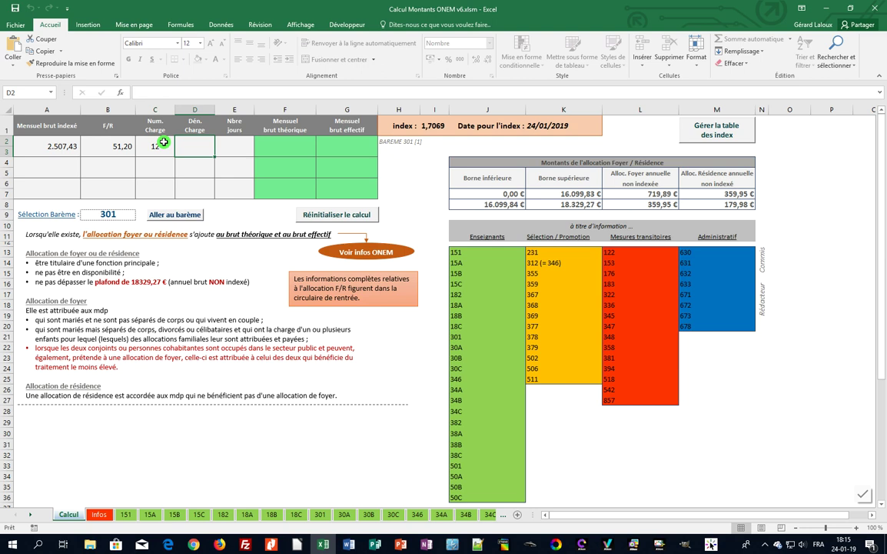
{"action": "type", "text": "22"}
{"action": "key", "text": "Tab"}
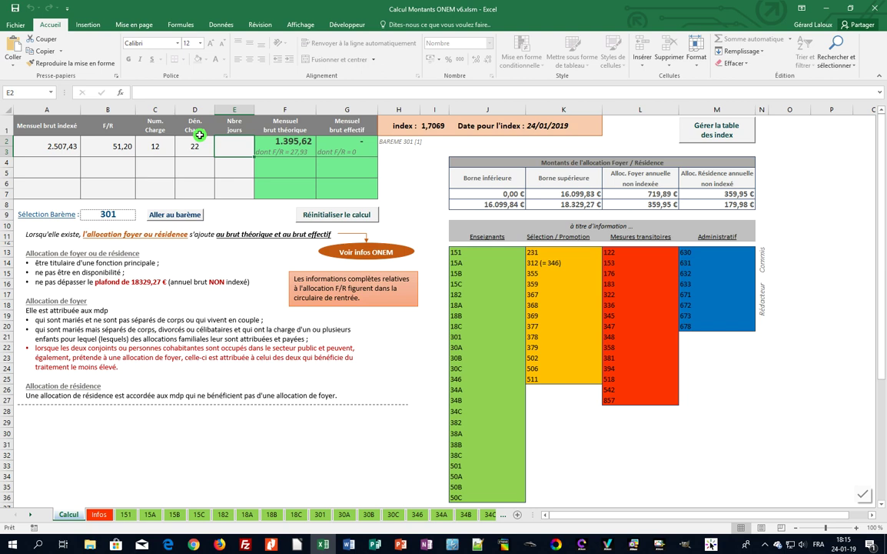
{"action": "type", "text": "25"}
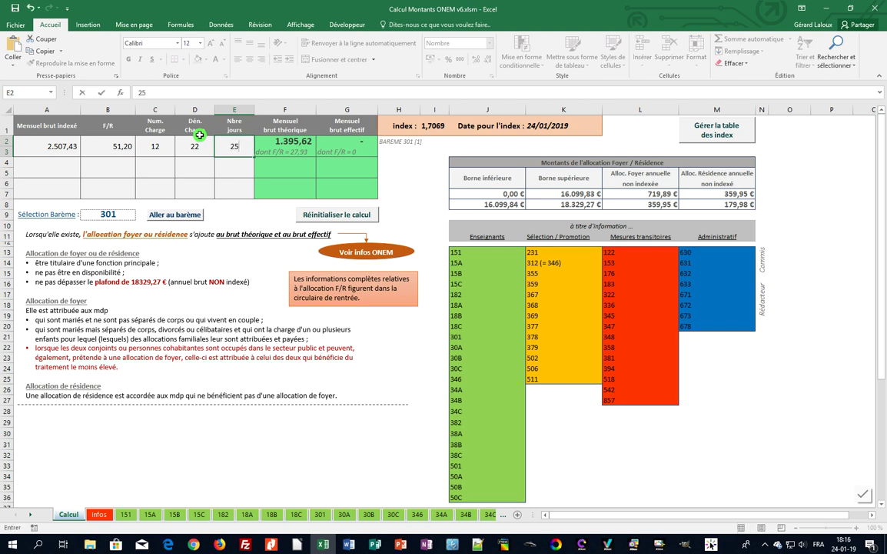
{"action": "key", "text": "Return"}
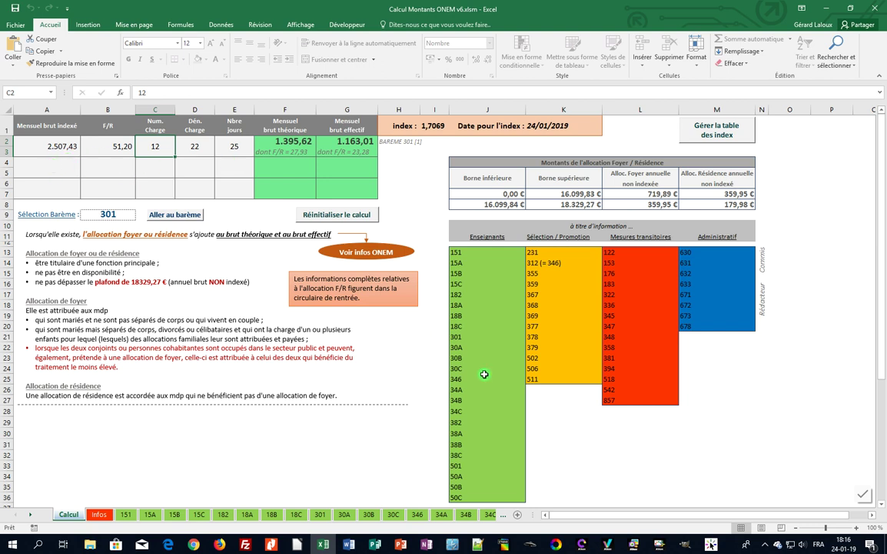
Open barème 501 from the Enseignants scales and send the amount for seniority 1 to the calculation
{"action": "left_click", "coordinate": [464, 466]}
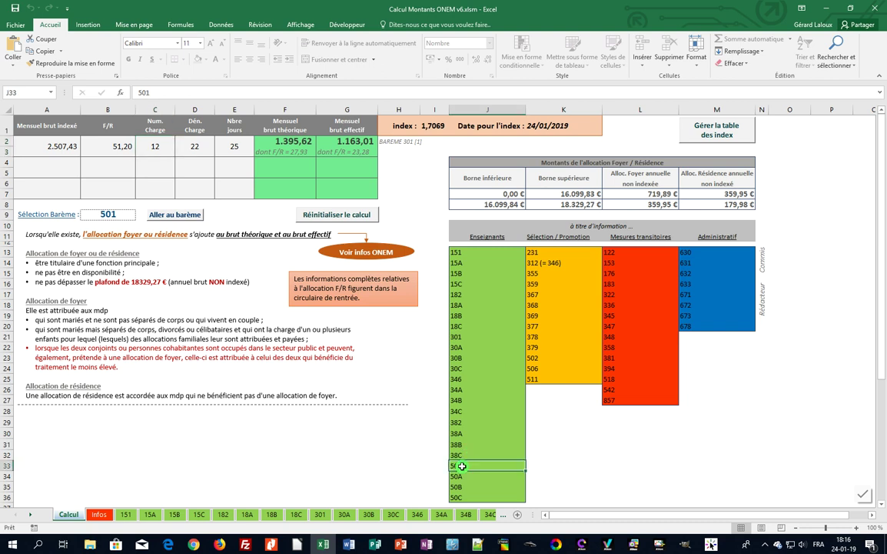
{"action": "left_click", "coordinate": [175, 215]}
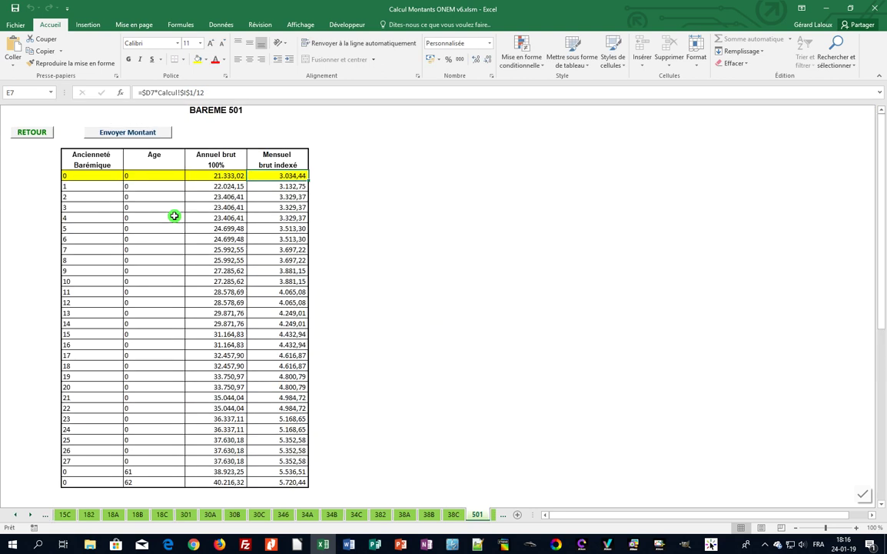
{"action": "left_click", "coordinate": [86, 186]}
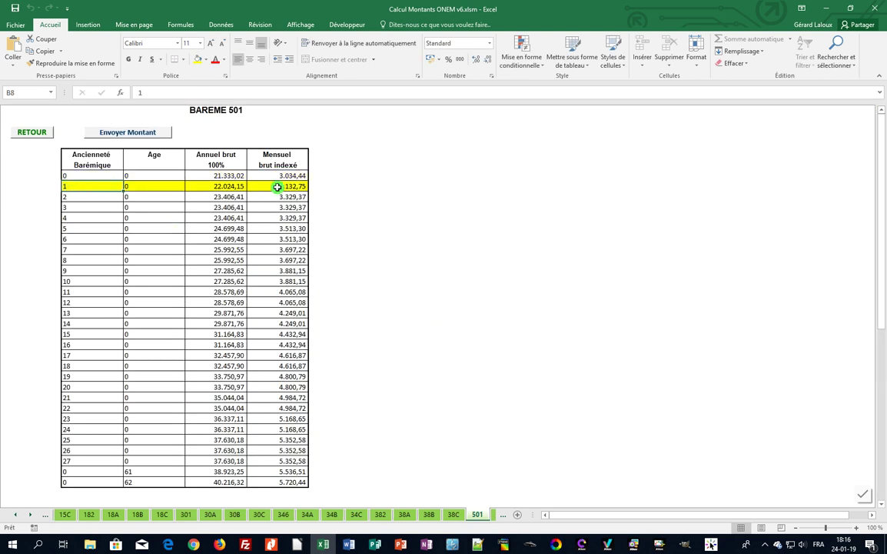
{"action": "left_click", "coordinate": [131, 131]}
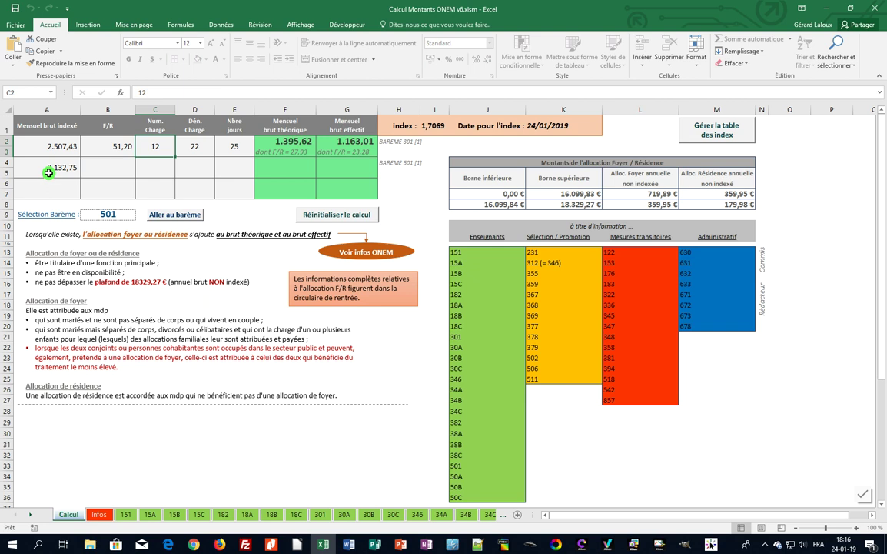
Complete the second calculation row with charge numerator 4, charge denominator 20 and 25 days
{"action": "left_click", "coordinate": [155, 165]}
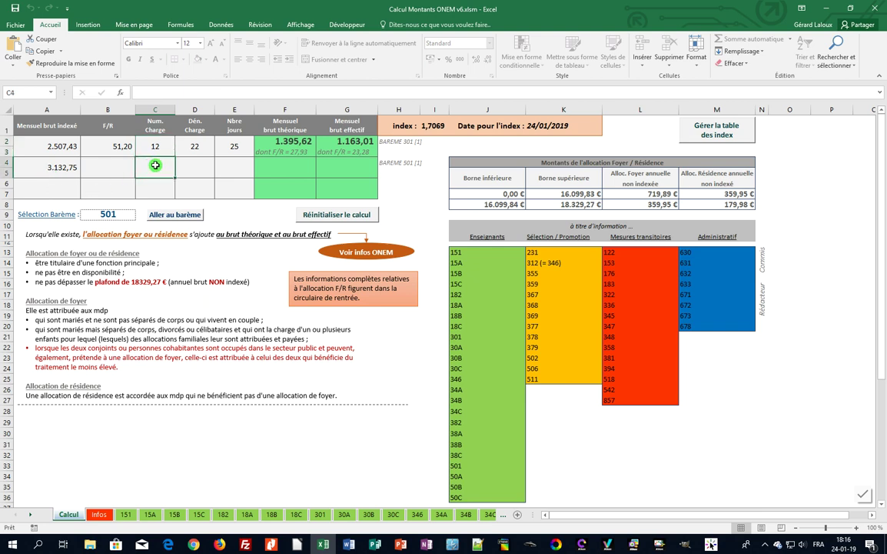
{"action": "type", "text": "4"}
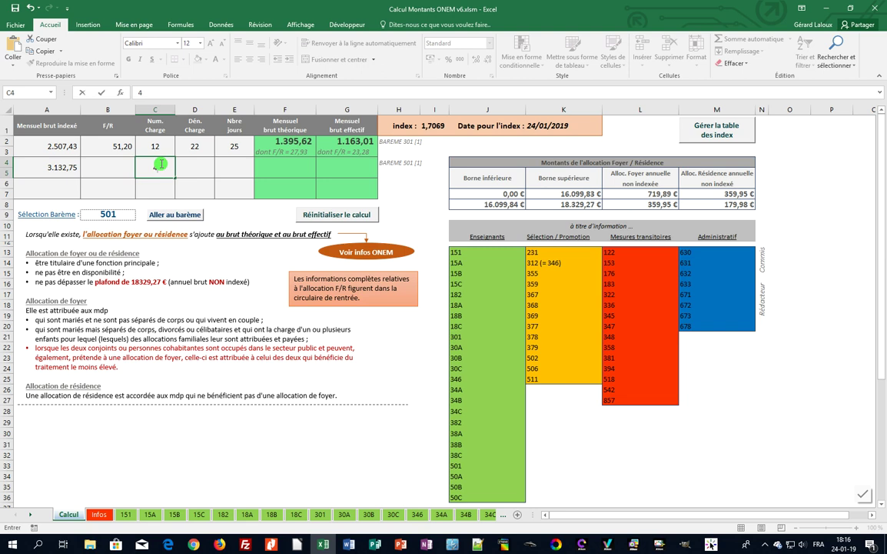
{"action": "key", "text": "Tab"}
{"action": "type", "text": "20"}
{"action": "key", "text": "Tab"}
{"action": "type", "text": "25"}
{"action": "left_click", "coordinate": [160, 163]}
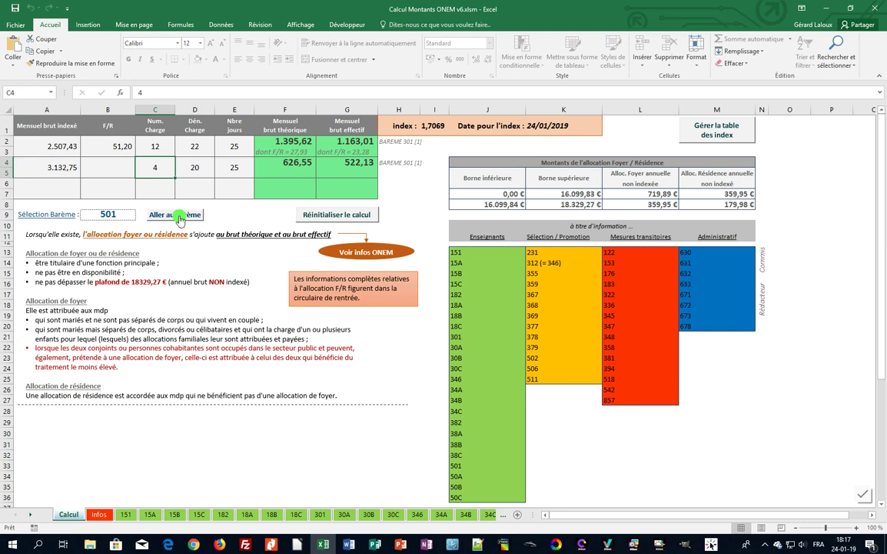
Open barème 501 again and send the amount for seniority 1 to the third calculation row
{"action": "left_click", "coordinate": [173, 218]}
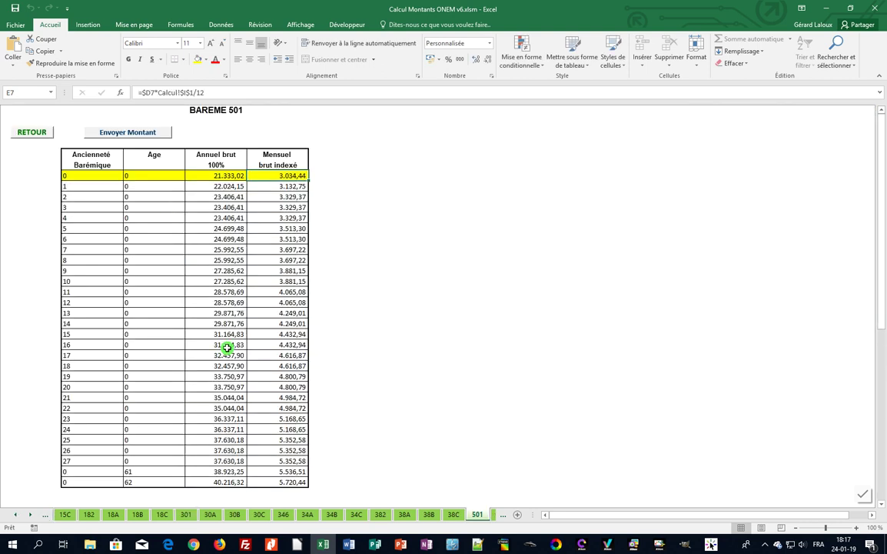
{"action": "left_click", "coordinate": [78, 186]}
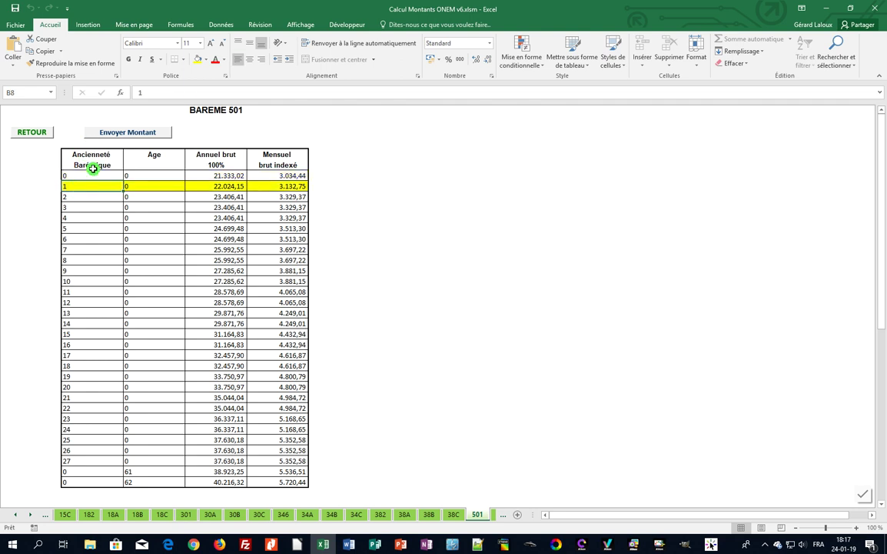
{"action": "left_click", "coordinate": [119, 131]}
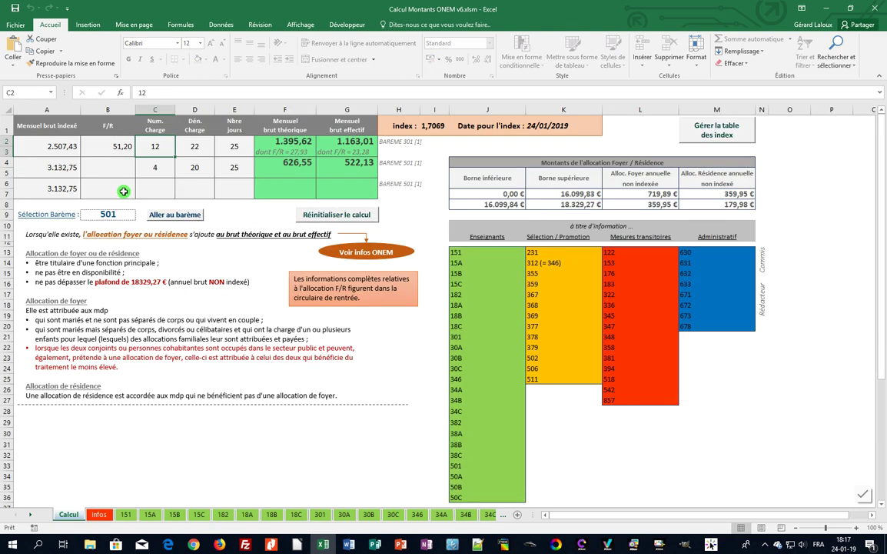
Fill in the third calculation row with charge numerator 4, charge denominator 20 and 25 days
{"action": "left_click", "coordinate": [154, 185]}
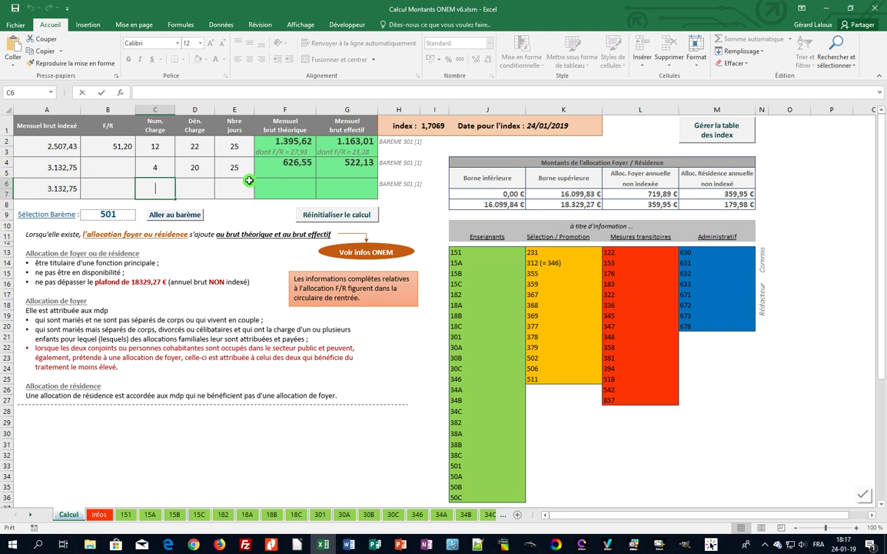
{"action": "type", "text": "4"}
{"action": "key", "text": "Tab"}
{"action": "type", "text": "20"}
{"action": "key", "text": "Tab"}
{"action": "type", "text": "25"}
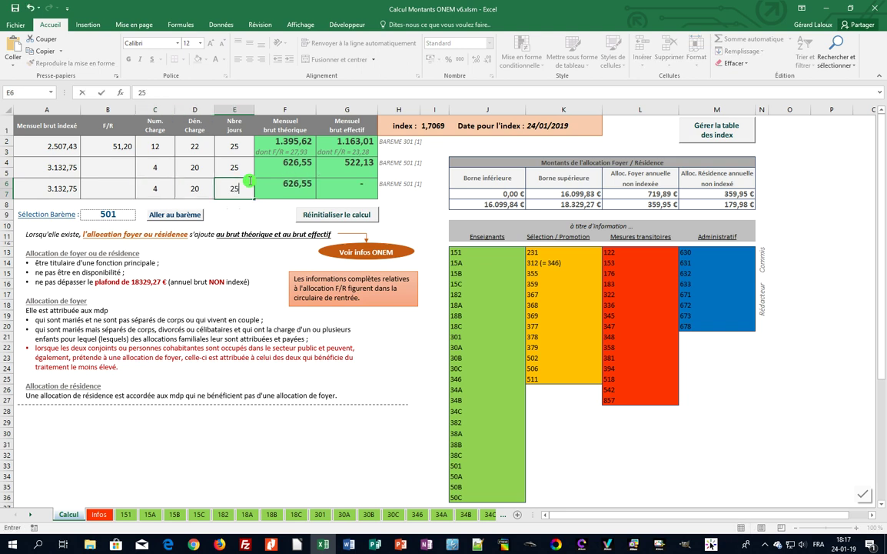
{"action": "key", "text": "Return"}
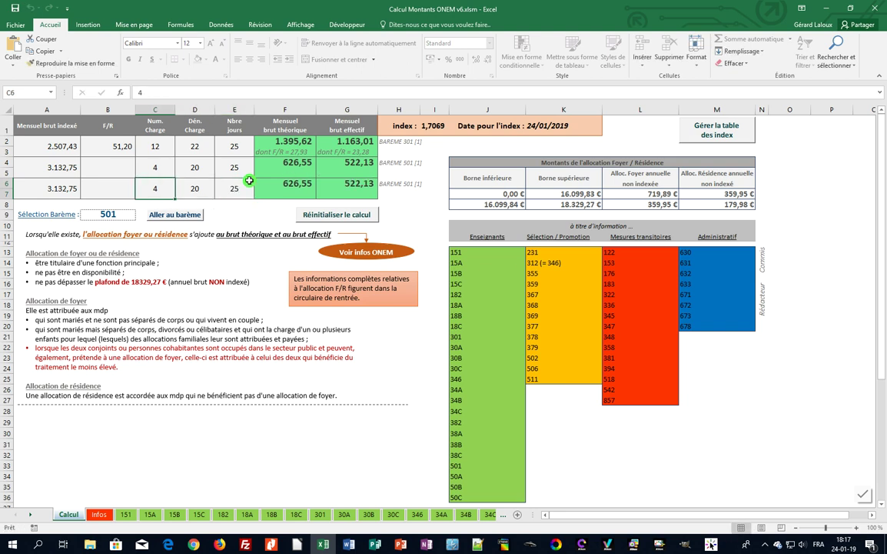
Try to send the barème 301 amounts for seniority 1 to the calculation as a fourth entry
{"action": "left_click", "coordinate": [463, 336]}
{"action": "left_click", "coordinate": [174, 216]}
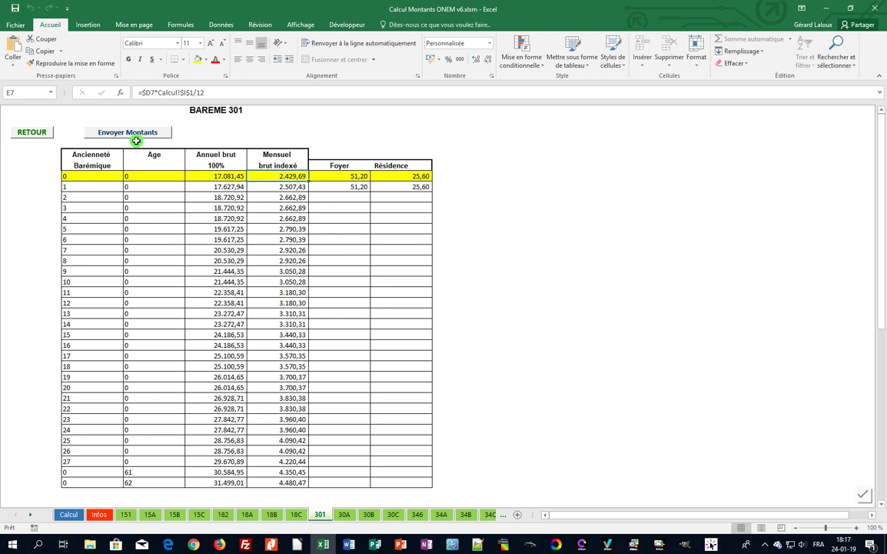
{"action": "left_click", "coordinate": [96, 186]}
{"action": "left_click", "coordinate": [133, 133]}
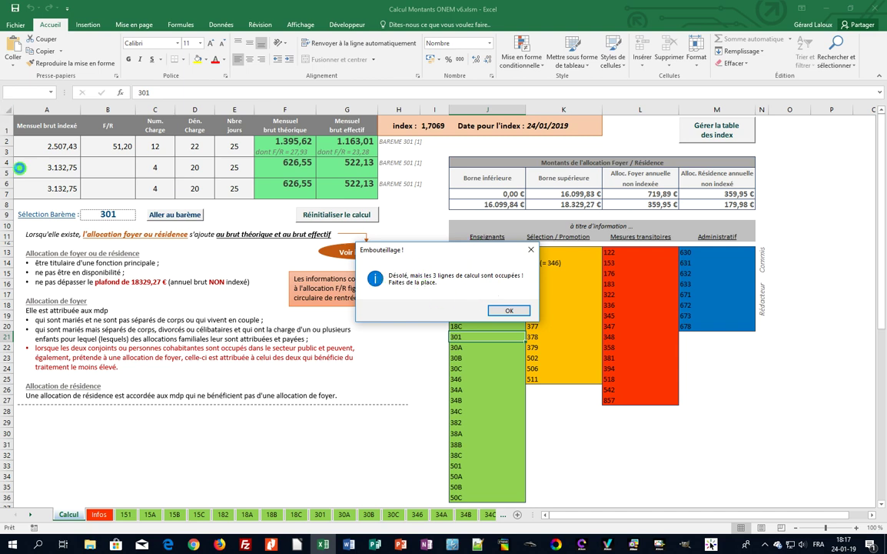
{"action": "left_click", "coordinate": [504, 311]}
Reset the calculation table to clear all its rows
{"action": "left_click", "coordinate": [321, 216]}
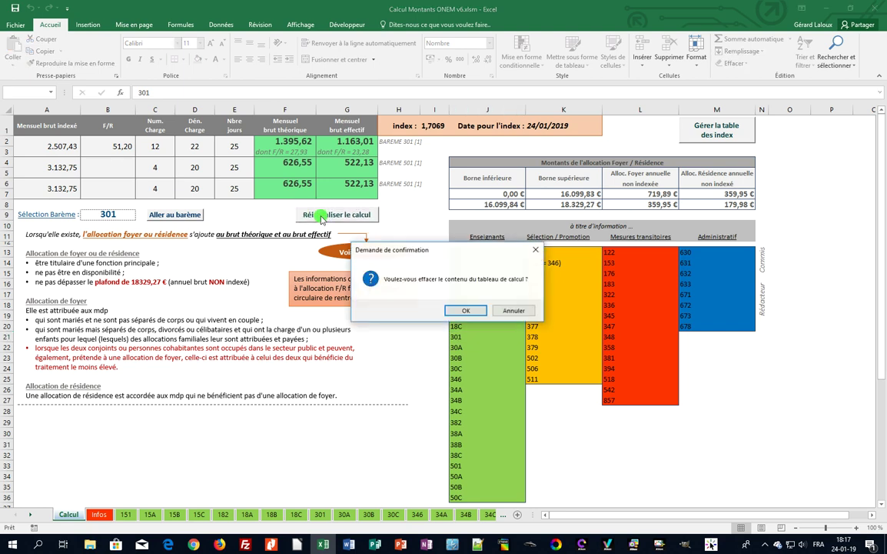
{"action": "left_click", "coordinate": [470, 308]}
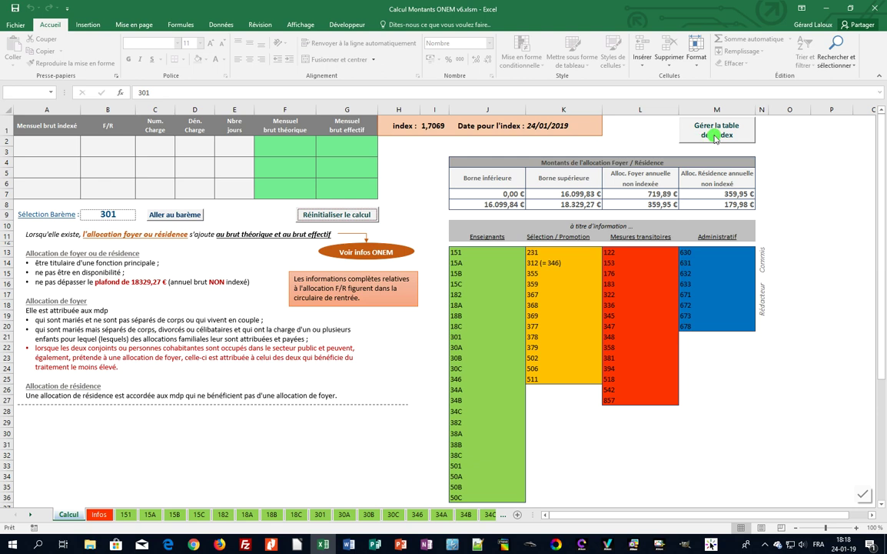
Select the 01/03/2019 entry in the index table and open it for modification
{"action": "left_click", "coordinate": [715, 134]}
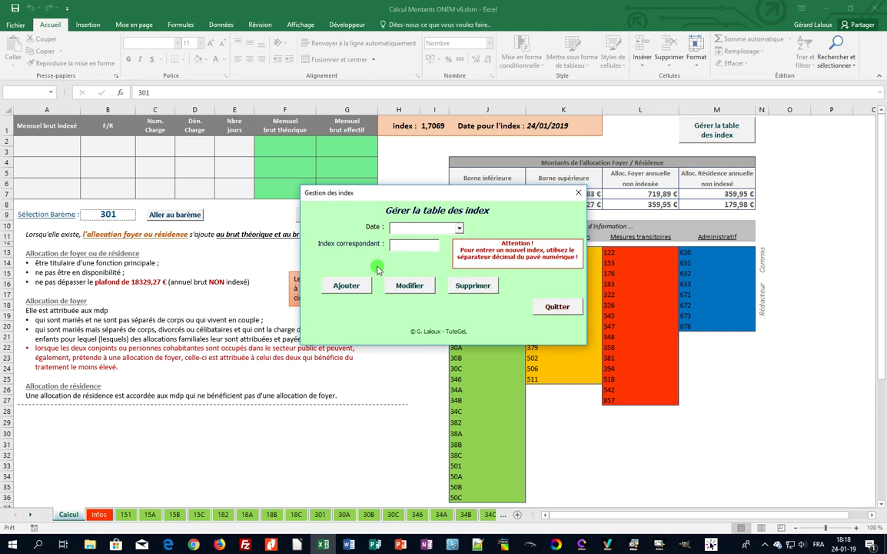
{"action": "left_click", "coordinate": [459, 228]}
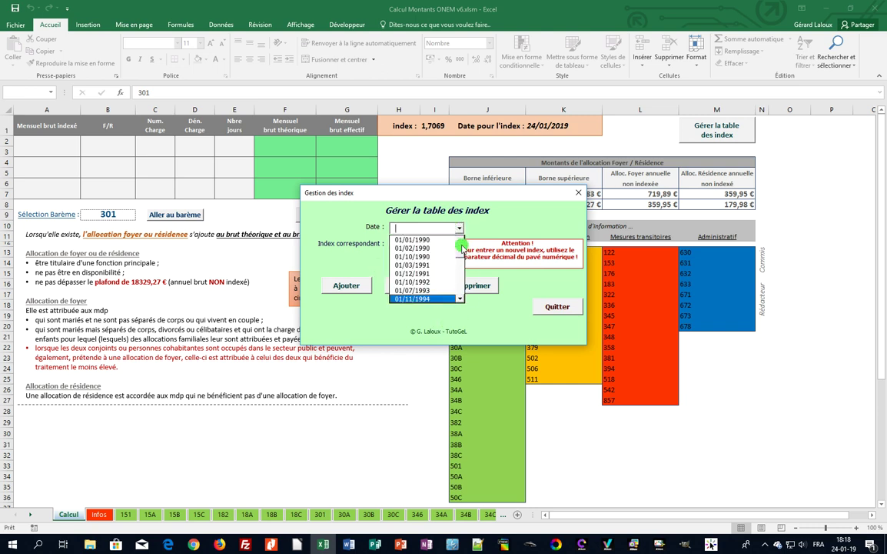
{"action": "left_click_drag", "start_coordinate": [460, 250], "coordinate": [425, 301]}
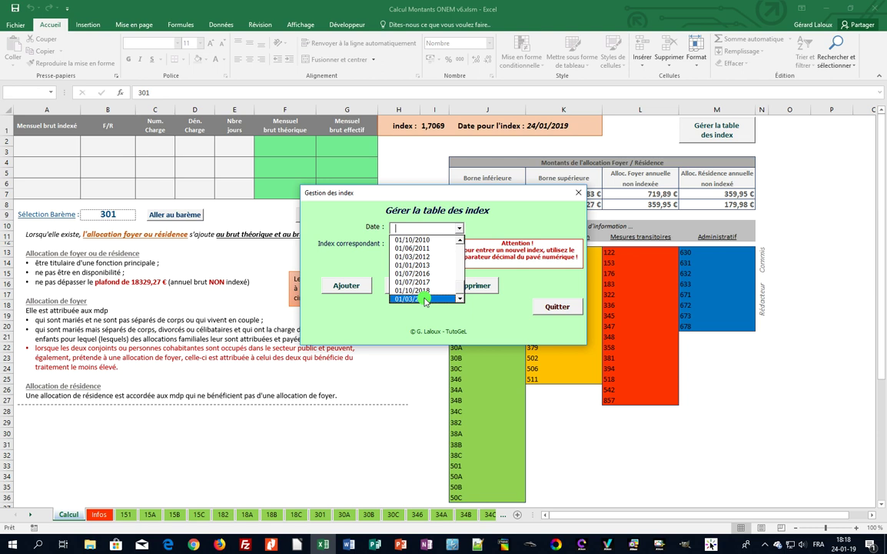
{"action": "left_click_drag", "start_coordinate": [426, 300], "coordinate": [425, 301]}
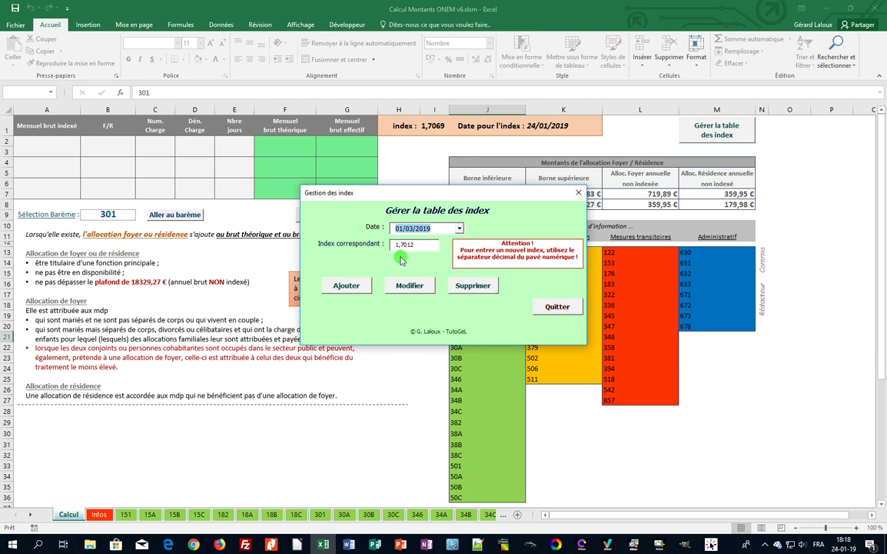
{"action": "left_click", "coordinate": [391, 229]}
{"action": "left_click_drag", "start_coordinate": [391, 229], "coordinate": [438, 228]}
{"action": "left_click", "coordinate": [407, 286]}
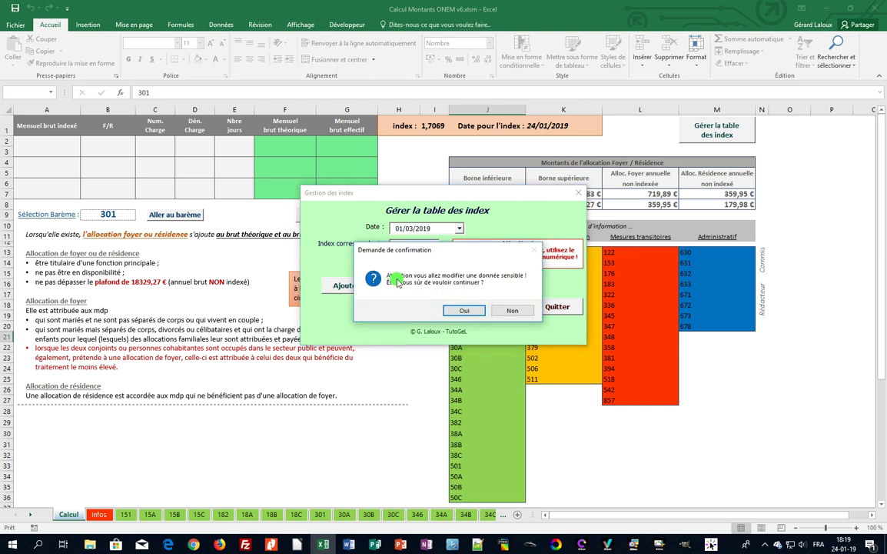
{"action": "left_click", "coordinate": [464, 310]}
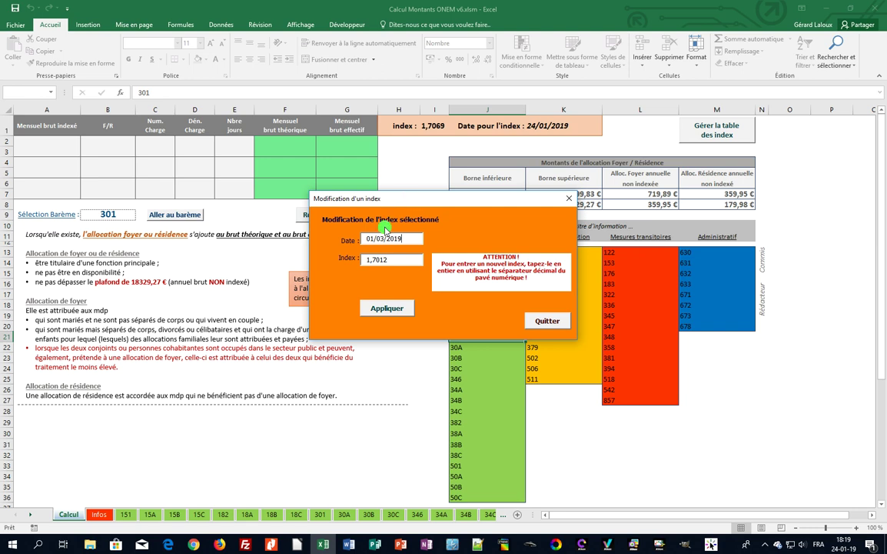
Set the index for 01/03/2019 to 1.7263, apply the modification and return to the Calcul sheet
{"action": "left_click", "coordinate": [392, 261]}
{"action": "key", "text": "BackSpace"}
{"action": "key", "text": "BackSpace"}
{"action": "key", "text": "BackSpace"}
{"action": "type", "text": "236"}
{"action": "double_click", "coordinate": [393, 264]}
{"action": "key", "text": "BackSpace"}
{"action": "type", "text": "1.7263"}
{"action": "left_click", "coordinate": [386, 308]}
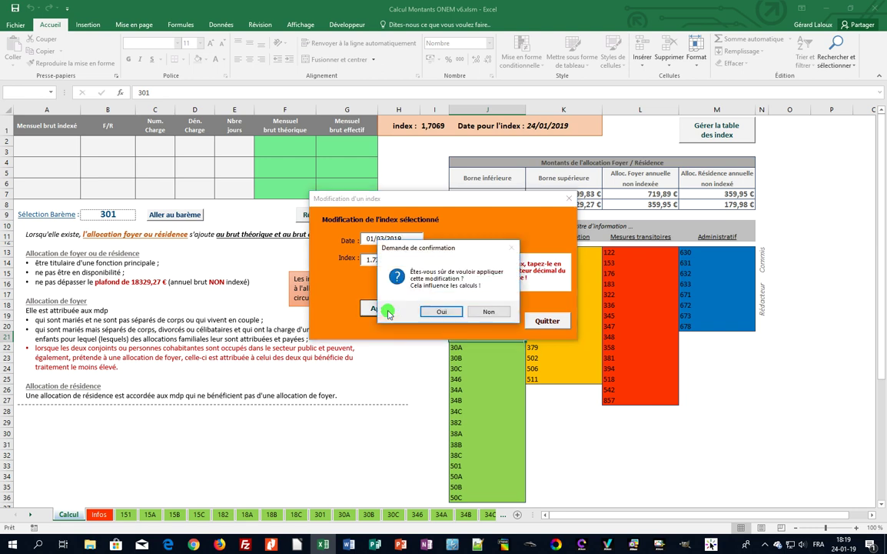
{"action": "left_click", "coordinate": [442, 311]}
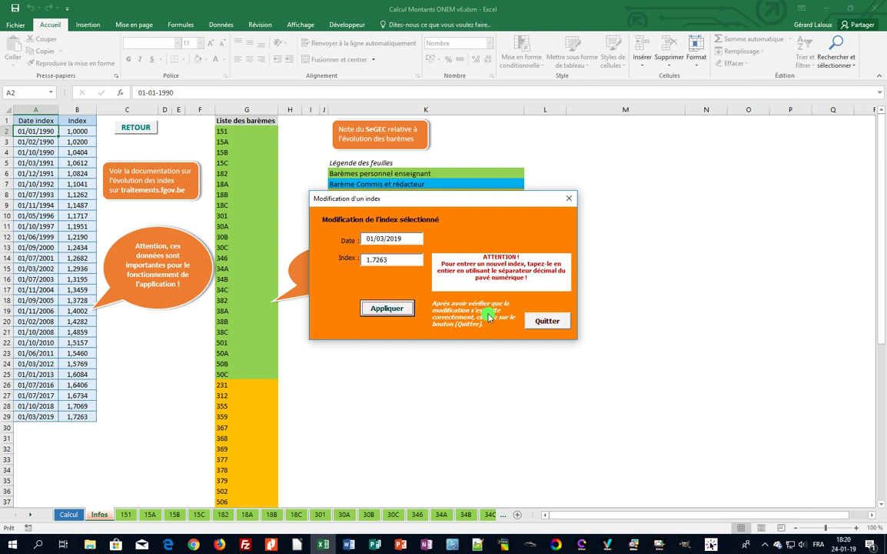
{"action": "left_click", "coordinate": [534, 322]}
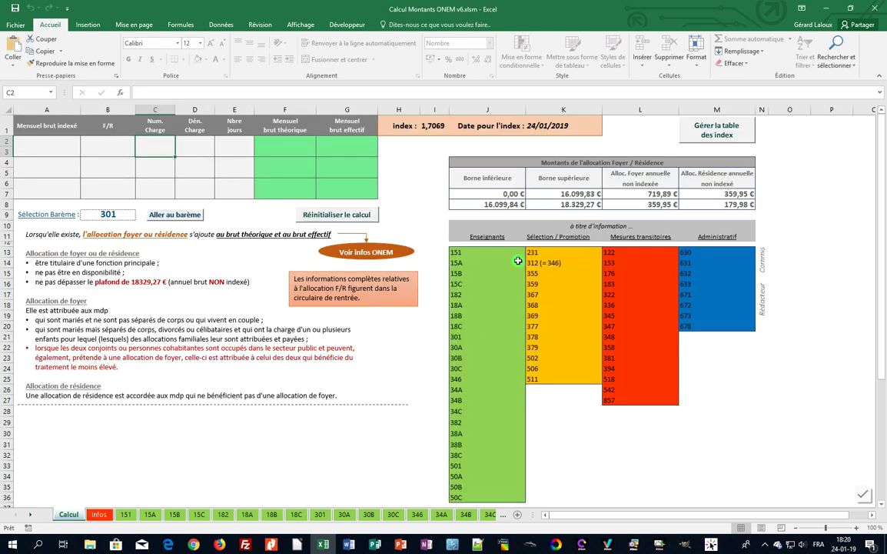
Delete the 01/03/2019 entry from the index table and return to the Calcul sheet
{"action": "left_click", "coordinate": [706, 133]}
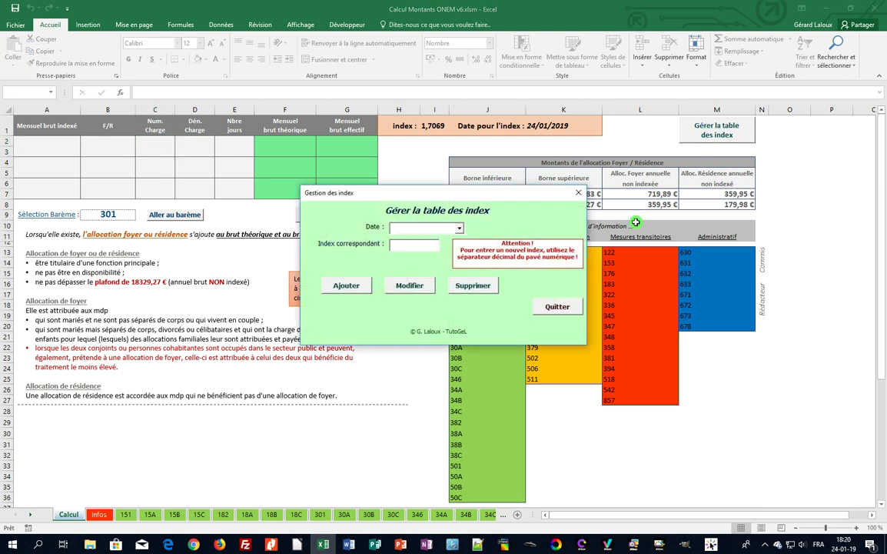
{"action": "left_click", "coordinate": [460, 228]}
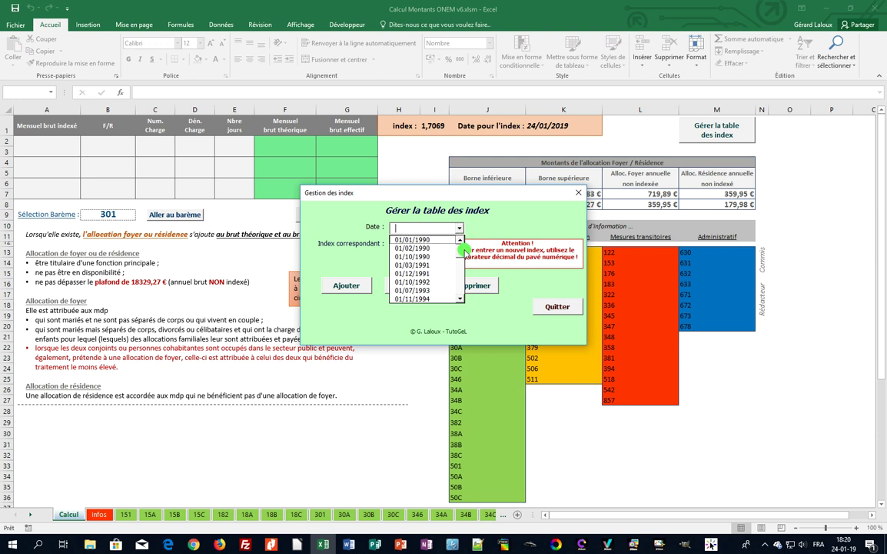
{"action": "scroll", "coordinate": [462, 260], "scroll_direction": "down", "scroll_amount": 5}
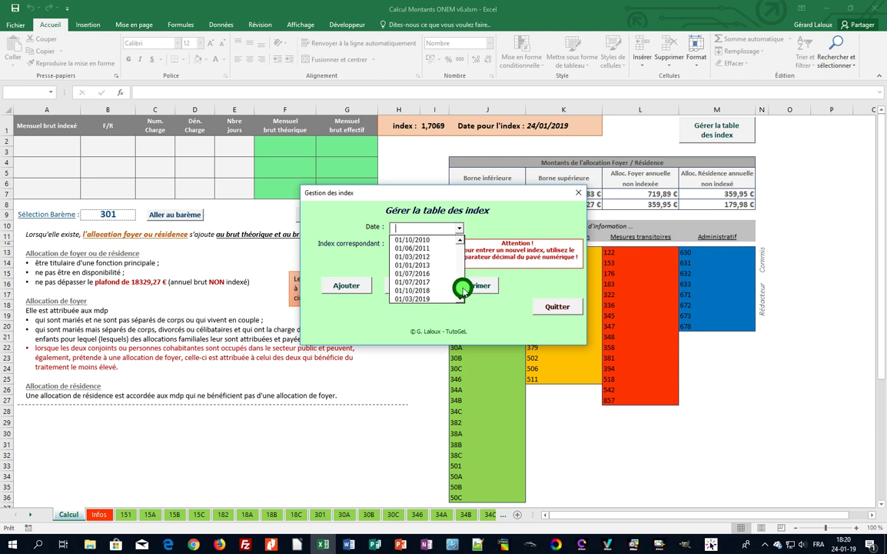
{"action": "left_click", "coordinate": [427, 299]}
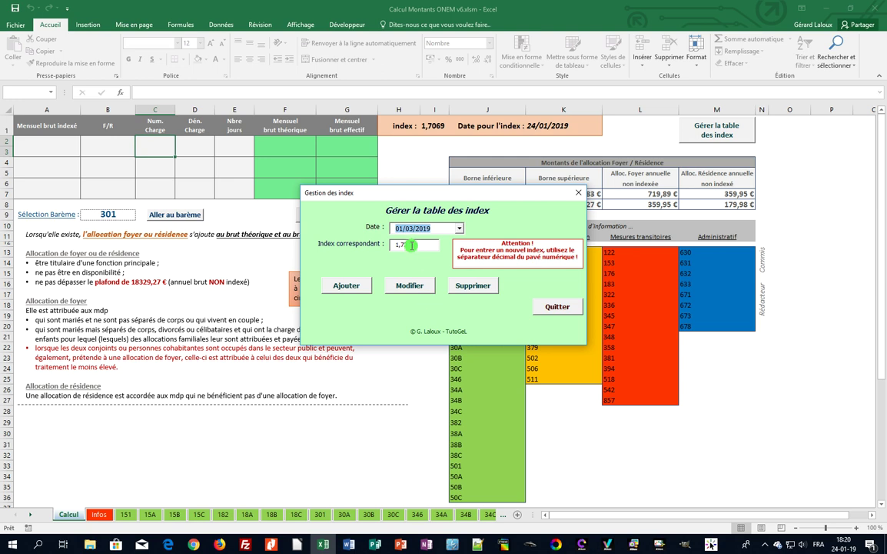
{"action": "left_click", "coordinate": [469, 286]}
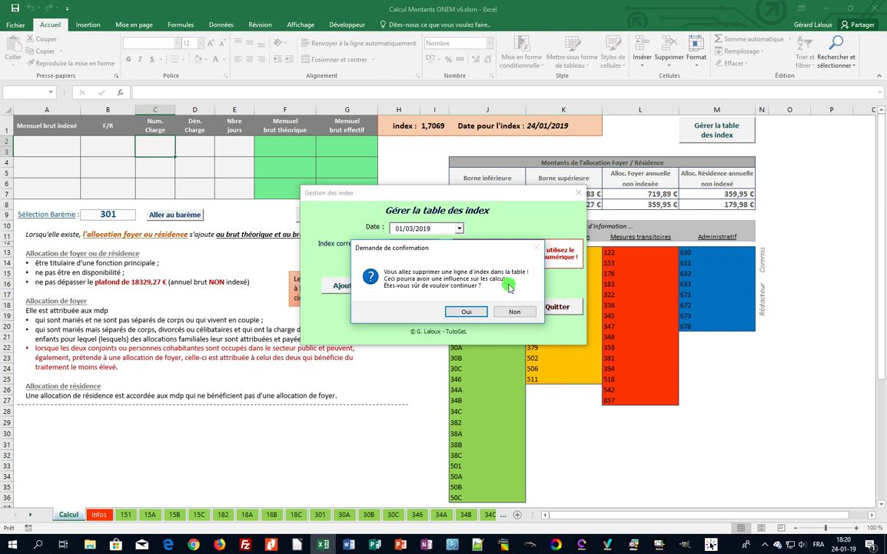
{"action": "left_click", "coordinate": [465, 313]}
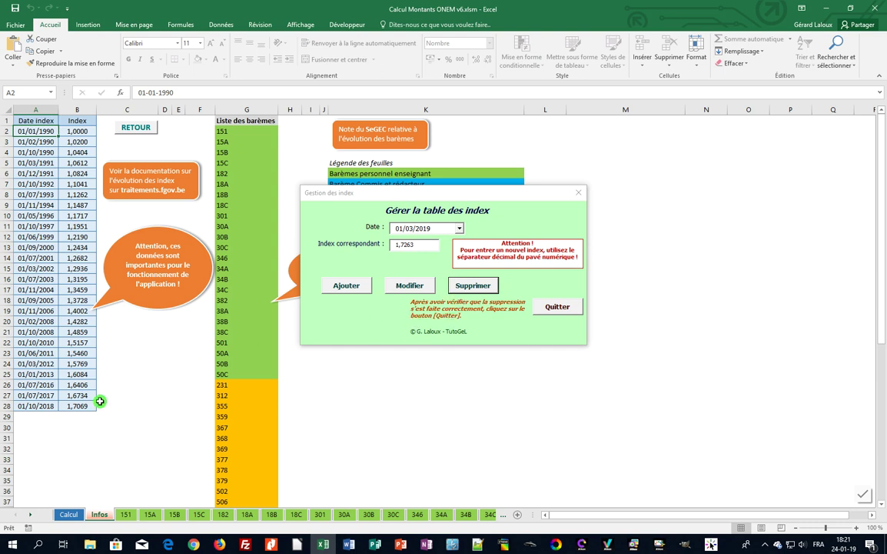
{"action": "left_click", "coordinate": [558, 308]}
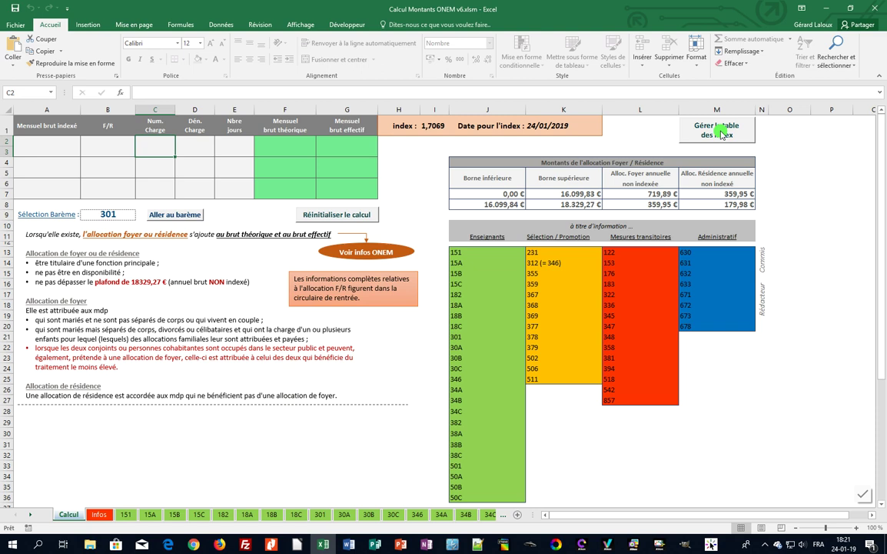
Add an entry dated 1/2/19 with index 1.7251 to the index table and return to the Calcul sheet
{"action": "left_click", "coordinate": [721, 132]}
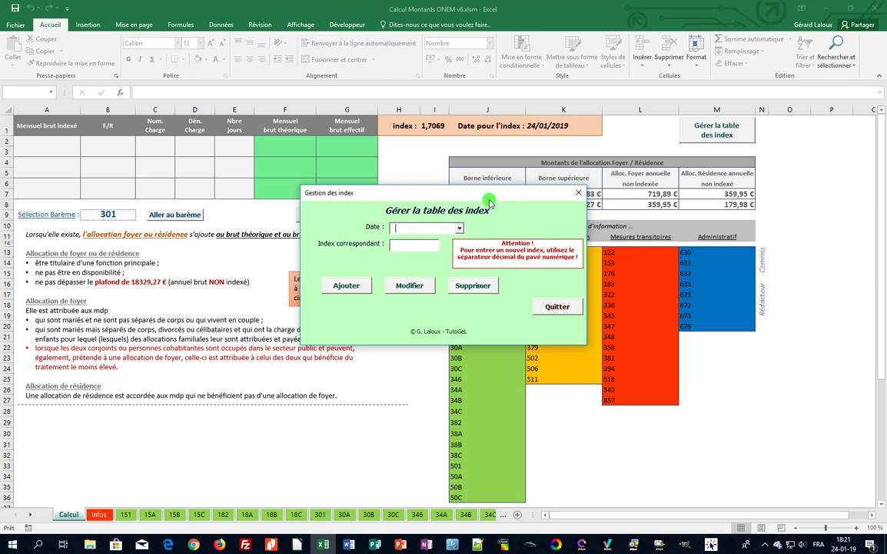
{"action": "type", "text": "1/2/19"}
{"action": "left_click", "coordinate": [407, 244]}
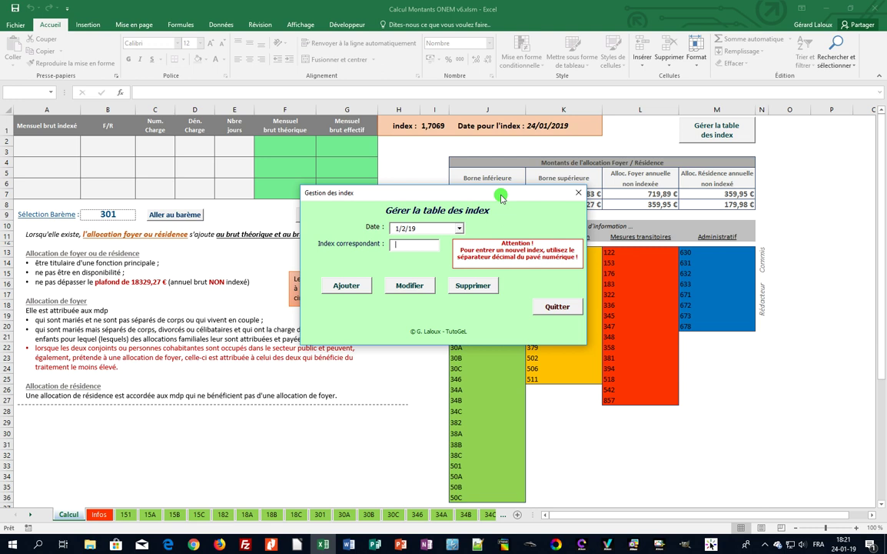
{"action": "type", "text": "1.7251"}
{"action": "left_click", "coordinate": [346, 285]}
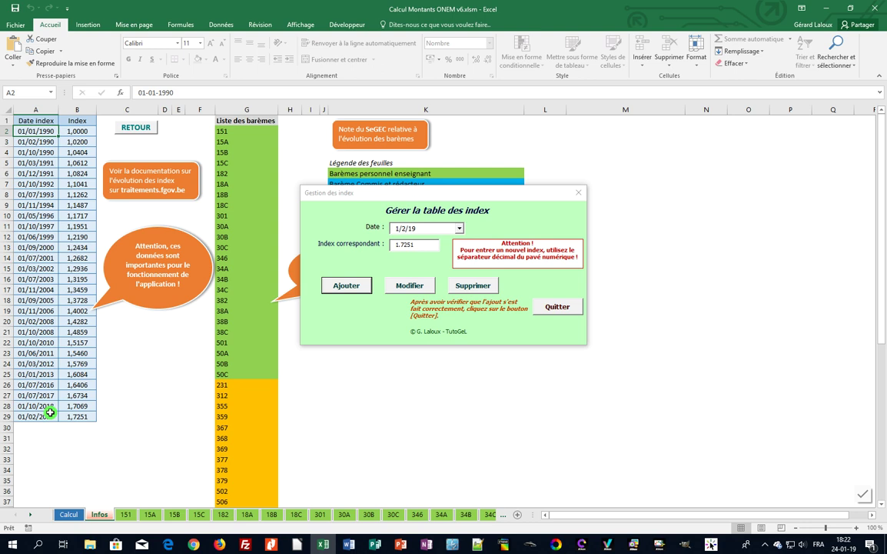
{"action": "left_click", "coordinate": [551, 307]}
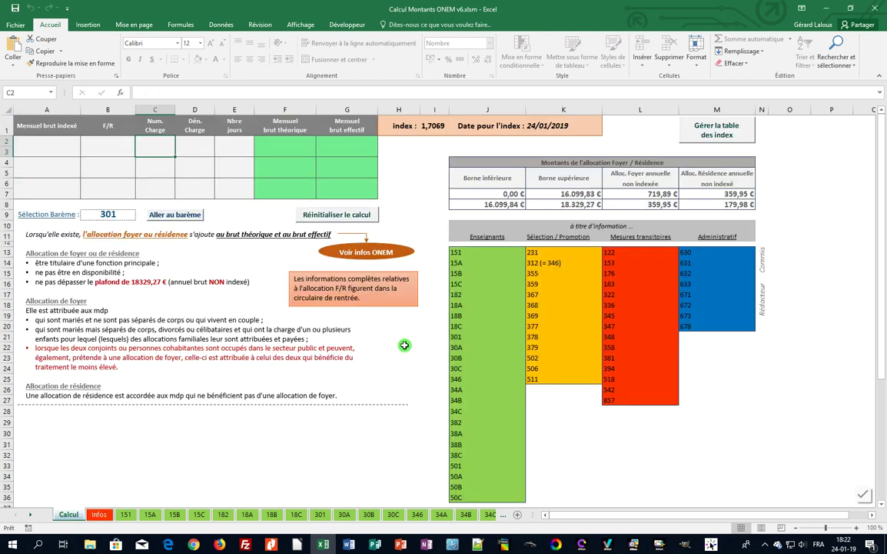